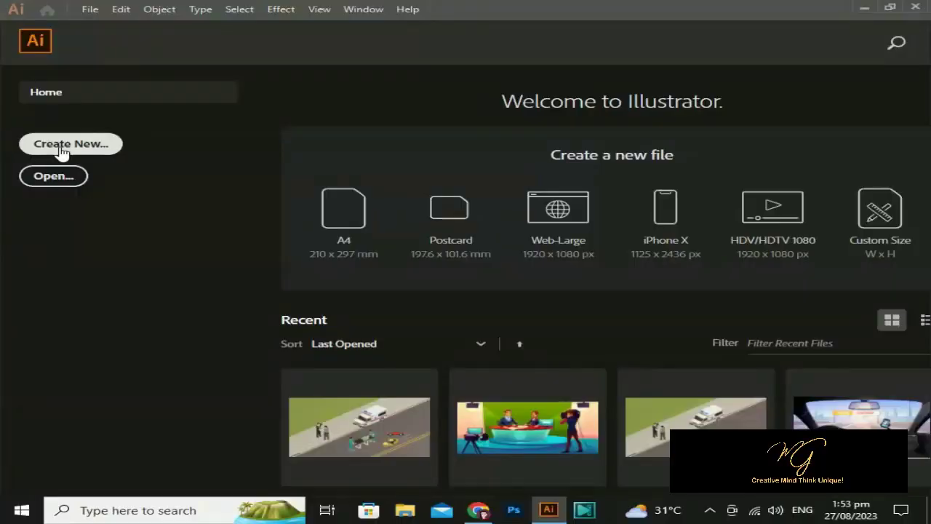
Start a new 1280 × 720 px document named 'width tool complete'
{"action": "left_click", "coordinate": [63, 147]}
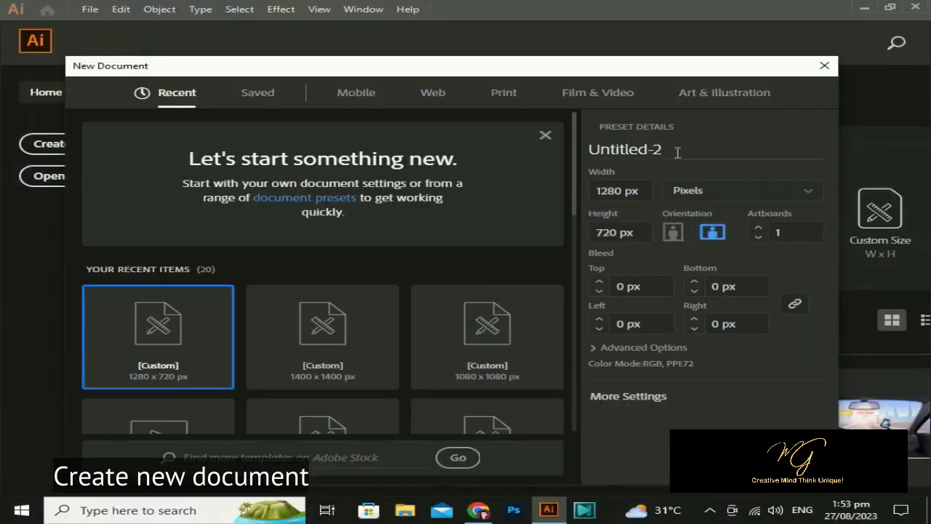
{"action": "left_click", "coordinate": [675, 150]}
{"action": "type", "text": "W"}
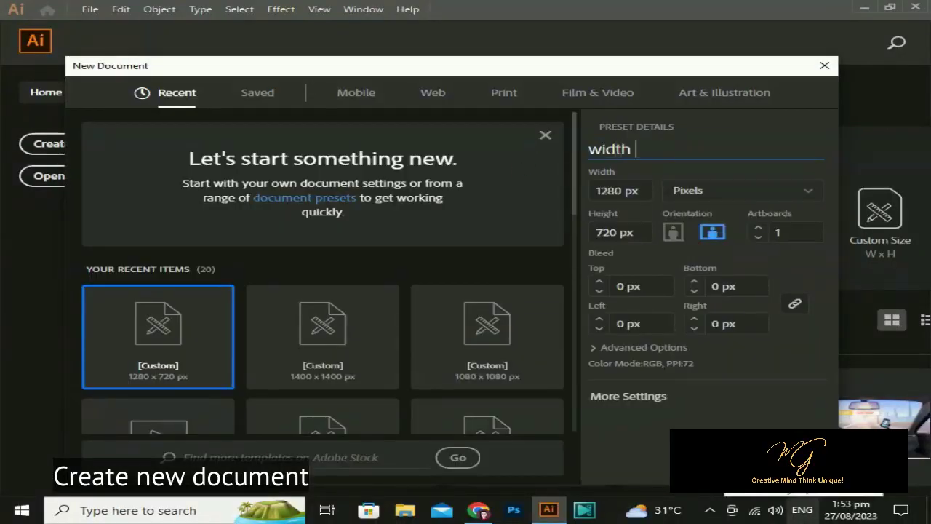
{"action": "type", "text": "mpl"}
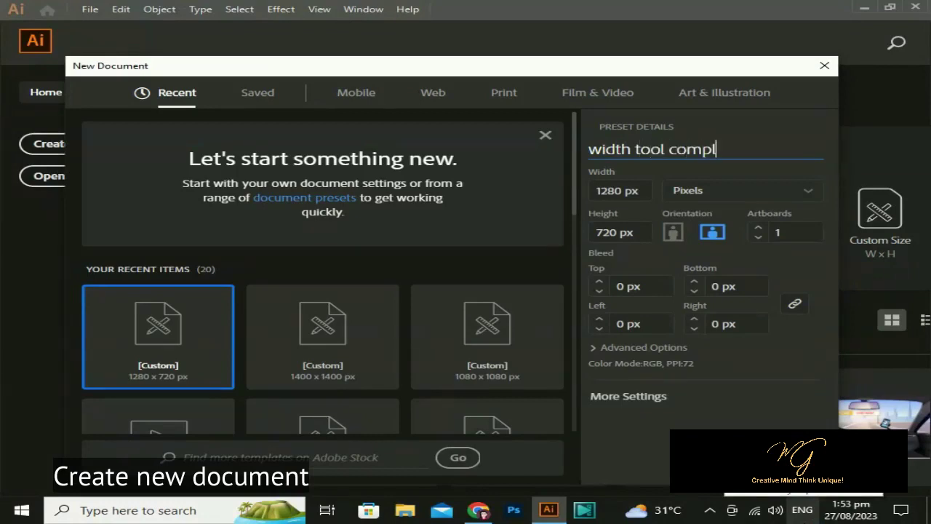
{"action": "type", "text": "ete"}
{"action": "scroll", "coordinate": [202, 226], "scroll_direction": "down", "scroll_amount": 3}
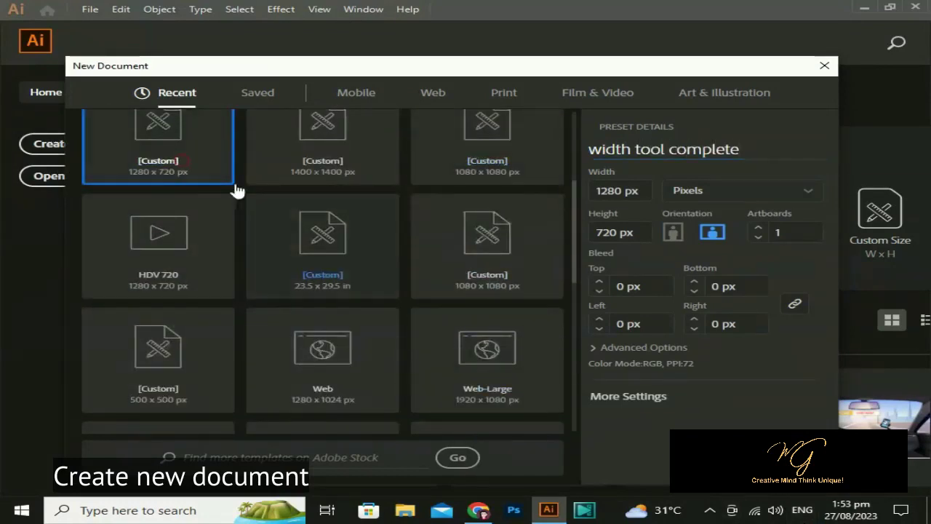
{"action": "key", "text": "Escape"}
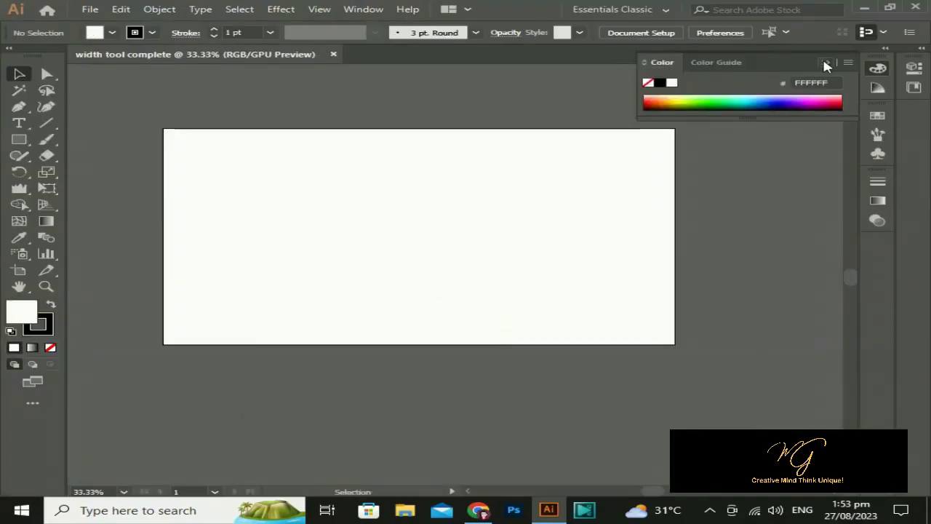
Draw a 278 px square with the Rectangle tool and move it toward the artboard centre
{"action": "left_click", "coordinate": [826, 64]}
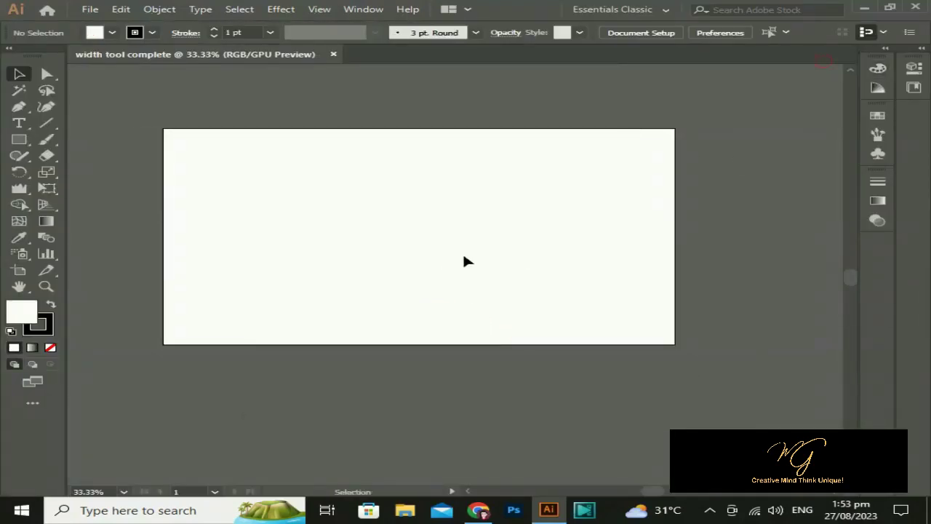
{"action": "left_click", "coordinate": [19, 139]}
{"action": "left_click_drag", "start_coordinate": [410, 169], "coordinate": [486, 226]}
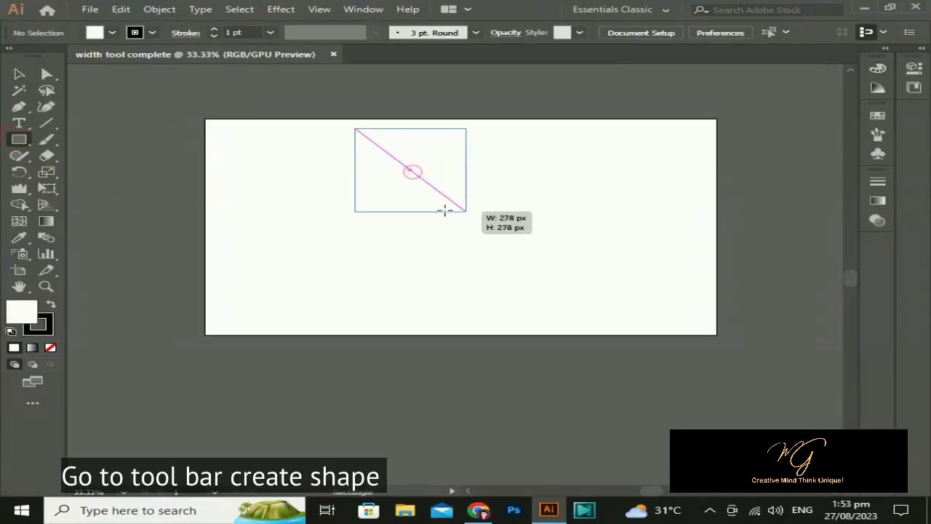
{"action": "left_click", "coordinate": [19, 74]}
{"action": "mouse_move", "coordinate": [437, 165]}
{"action": "left_mouse_down"}
{"action": "mouse_move", "coordinate": [489, 218]}
{"action": "mouse_move", "coordinate": [508, 222]}
{"action": "left_mouse_up"}
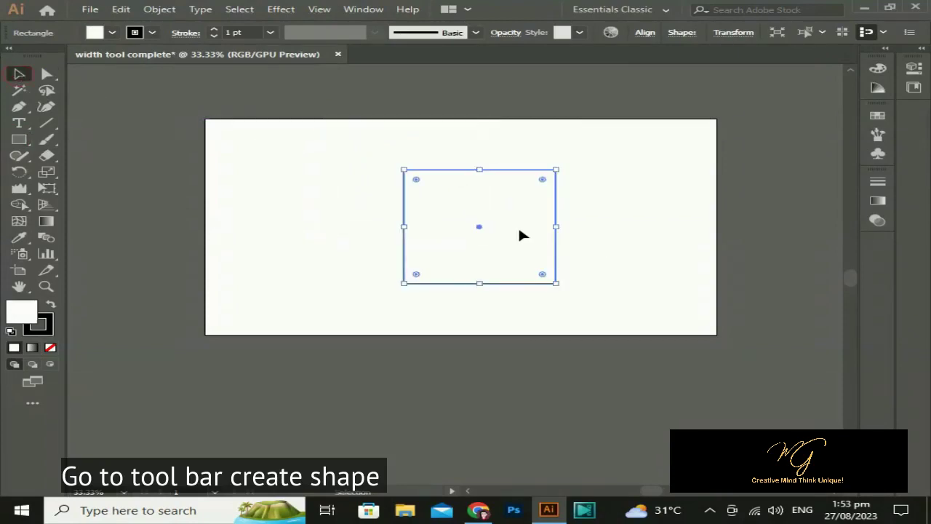
Remove the square's stroke, fill it pink F94B92, and reposition it on the artboard
{"action": "left_click", "coordinate": [44, 331]}
{"action": "left_click", "coordinate": [50, 347]}
{"action": "double_click", "coordinate": [22, 311]}
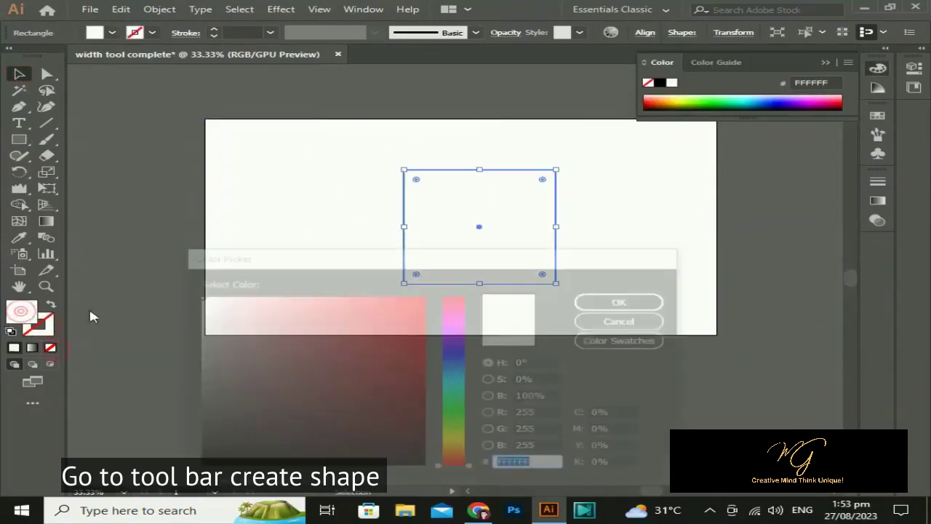
{"action": "left_click_drag", "start_coordinate": [456, 330], "coordinate": [469, 306]}
{"action": "left_click", "coordinate": [361, 306]}
{"action": "mouse_move", "coordinate": [360, 303]}
{"action": "left_mouse_down"}
{"action": "mouse_move", "coordinate": [379, 297]}
{"action": "mouse_move", "coordinate": [360, 298]}
{"action": "left_mouse_up"}
{"action": "left_click", "coordinate": [353, 298]}
{"action": "left_click", "coordinate": [626, 300]}
{"action": "left_click", "coordinate": [644, 249]}
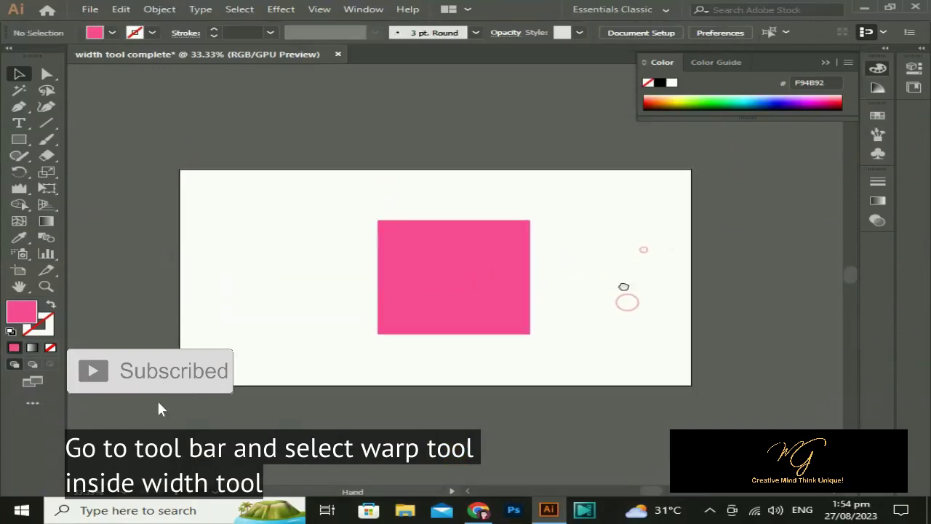
{"action": "left_click_drag", "start_coordinate": [493, 281], "coordinate": [473, 282]}
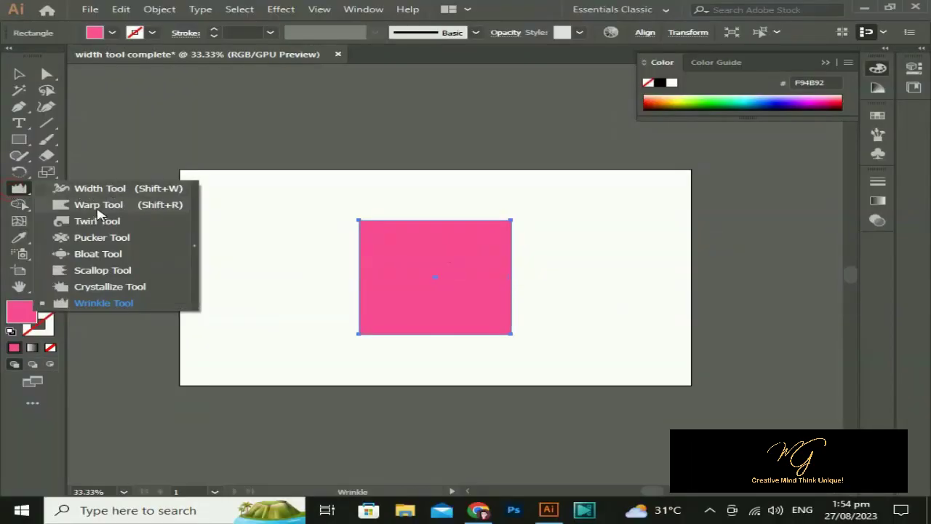
Warp an inward notch into the top, left, bottom and right edges of the pink square
{"action": "left_click", "coordinate": [103, 205]}
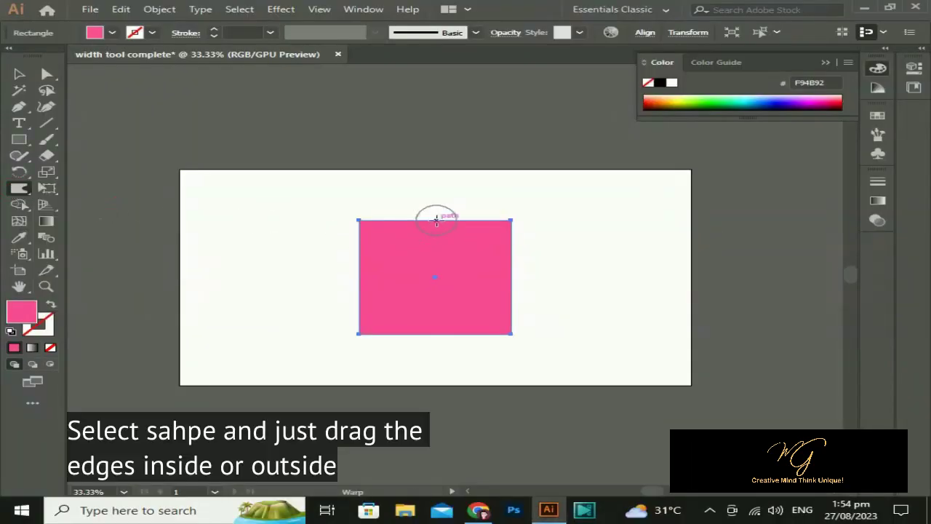
{"action": "left_click_drag", "start_coordinate": [436, 231], "coordinate": [437, 236]}
{"action": "left_click_drag", "start_coordinate": [341, 277], "coordinate": [355, 276]}
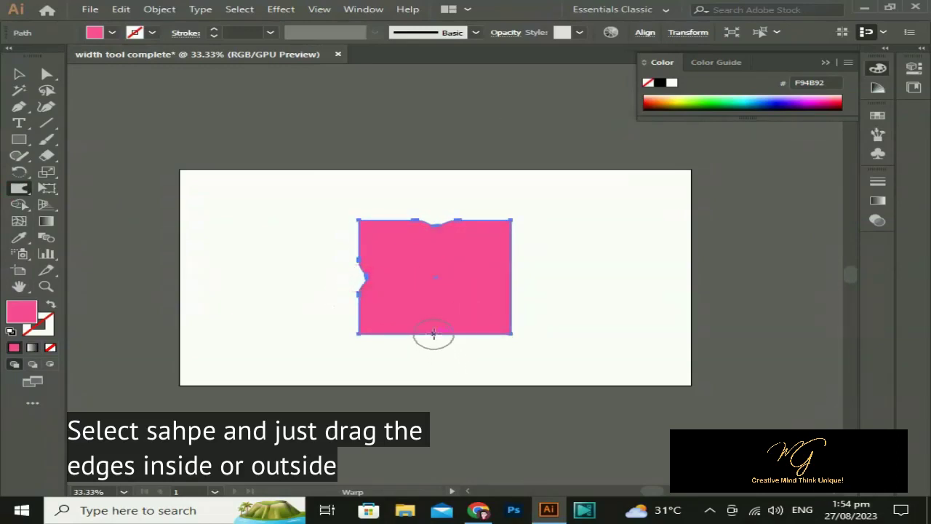
{"action": "left_click_drag", "start_coordinate": [440, 348], "coordinate": [435, 339]}
{"action": "left_click_drag", "start_coordinate": [513, 267], "coordinate": [502, 268]}
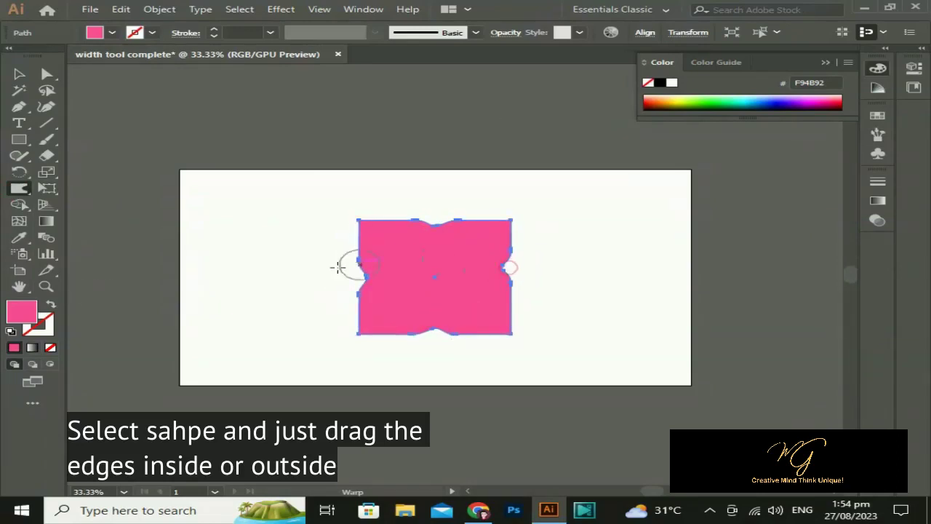
Return to the Selection tool and select the warped pink shape
{"action": "left_click", "coordinate": [21, 74]}
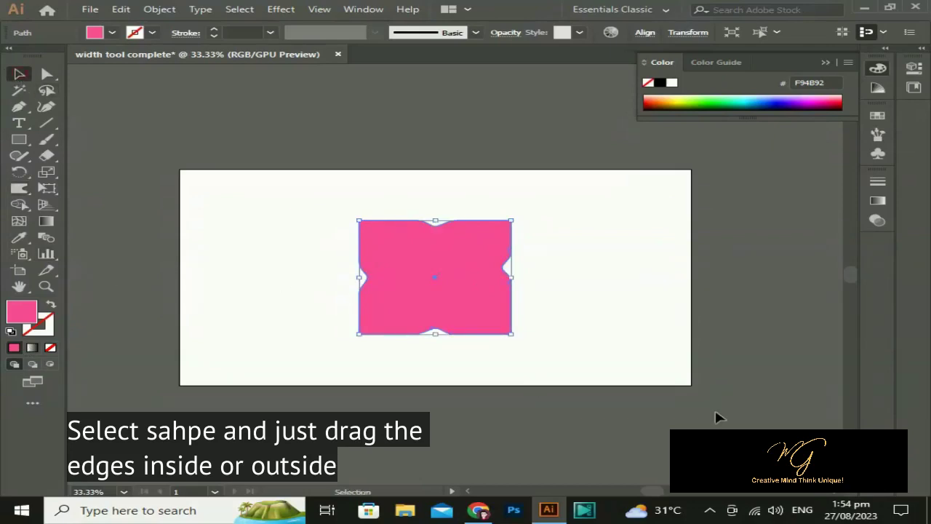
{"action": "left_click", "coordinate": [711, 347]}
{"action": "scroll", "coordinate": [705, 347], "scroll_direction": "up", "scroll_amount": 1}
{"action": "scroll", "coordinate": [706, 350], "scroll_direction": "down", "scroll_amount": 1}
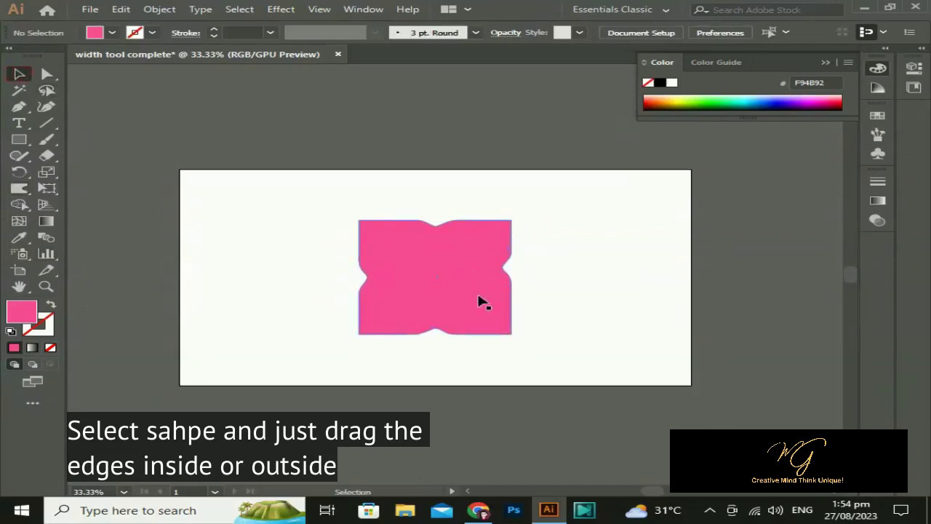
{"action": "left_click", "coordinate": [477, 294]}
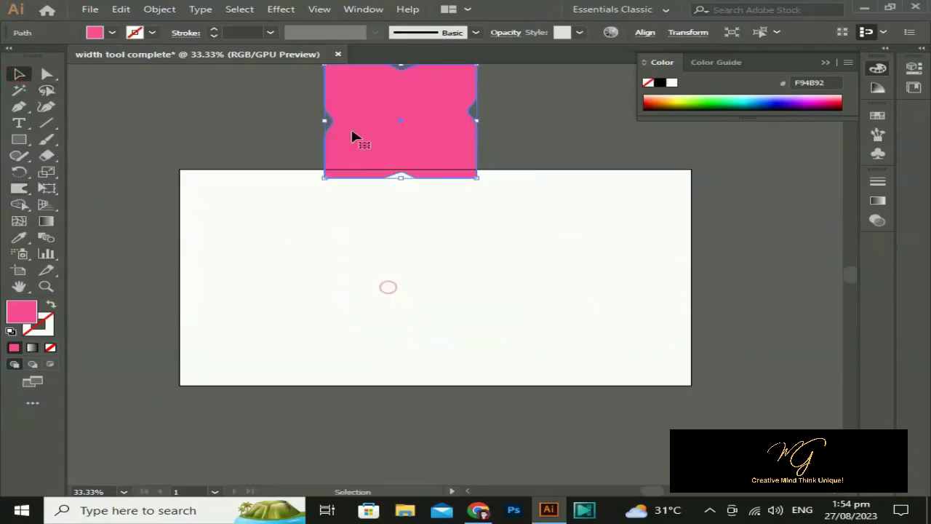
Move the warped shape above the artboard and draw a new square near the centre
{"action": "left_click_drag", "start_coordinate": [387, 292], "coordinate": [324, 106]}
{"action": "key", "text": "m"}
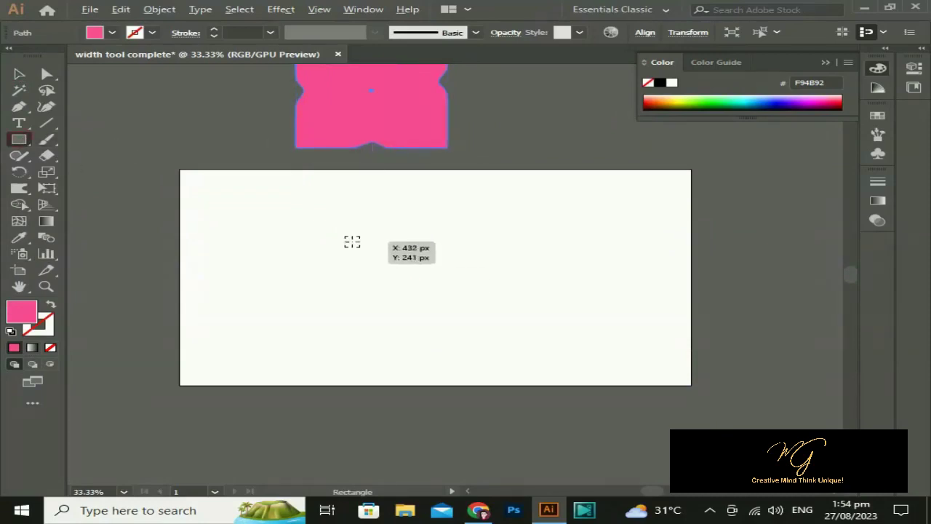
{"action": "left_click_drag", "start_coordinate": [347, 239], "coordinate": [407, 289]}
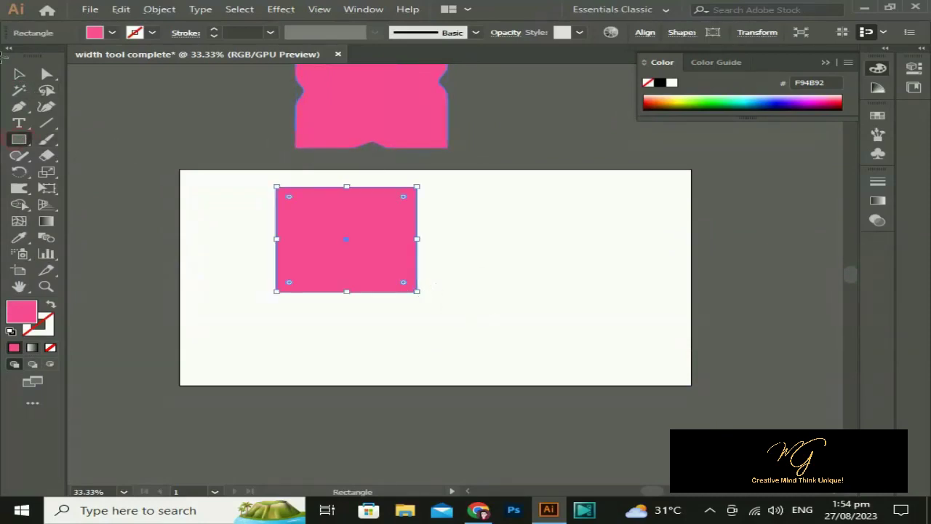
{"action": "key", "text": "v"}
{"action": "mouse_move", "coordinate": [358, 232]}
{"action": "left_mouse_down"}
{"action": "mouse_move", "coordinate": [457, 288]}
{"action": "mouse_move", "coordinate": [452, 276]}
{"action": "left_mouse_up"}
Twirl all four corners of the new square into spirals with the Twirl tool
{"action": "left_click", "coordinate": [18, 190]}
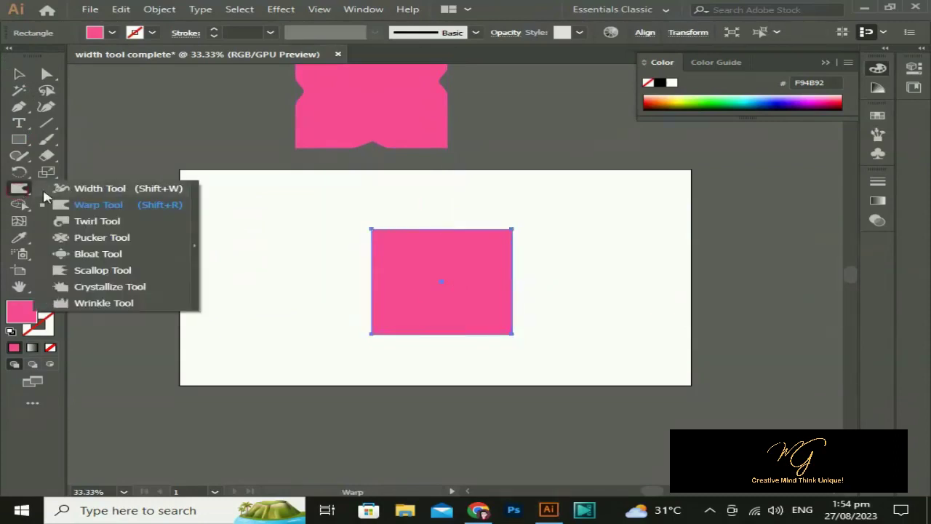
{"action": "left_click", "coordinate": [112, 220]}
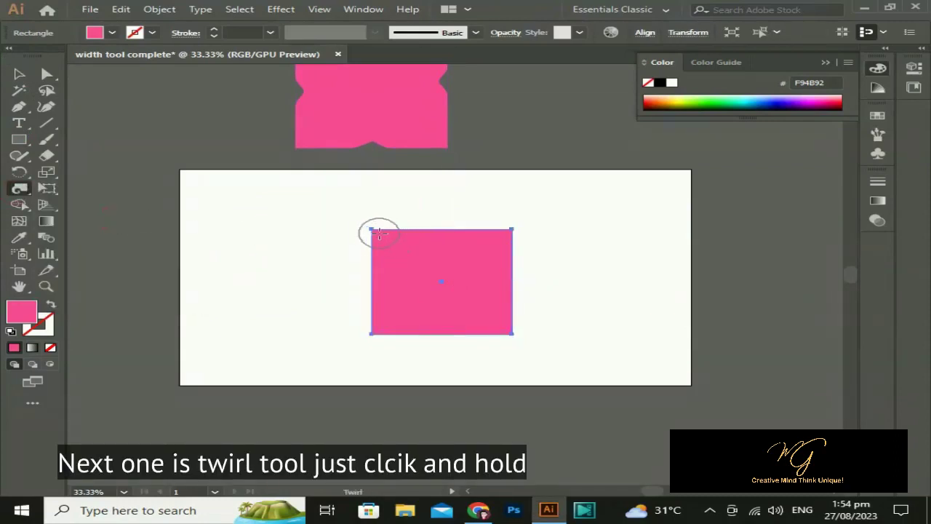
{"action": "left_click_drag", "start_coordinate": [376, 227], "coordinate": [377, 228]}
{"action": "left_click_drag", "start_coordinate": [511, 232], "coordinate": [511, 233]}
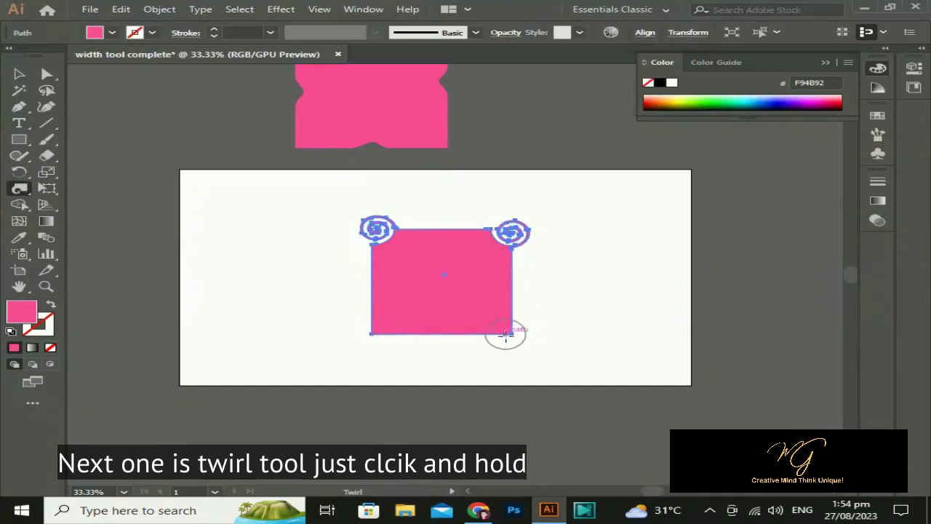
{"action": "left_click_drag", "start_coordinate": [506, 336], "coordinate": [507, 336]}
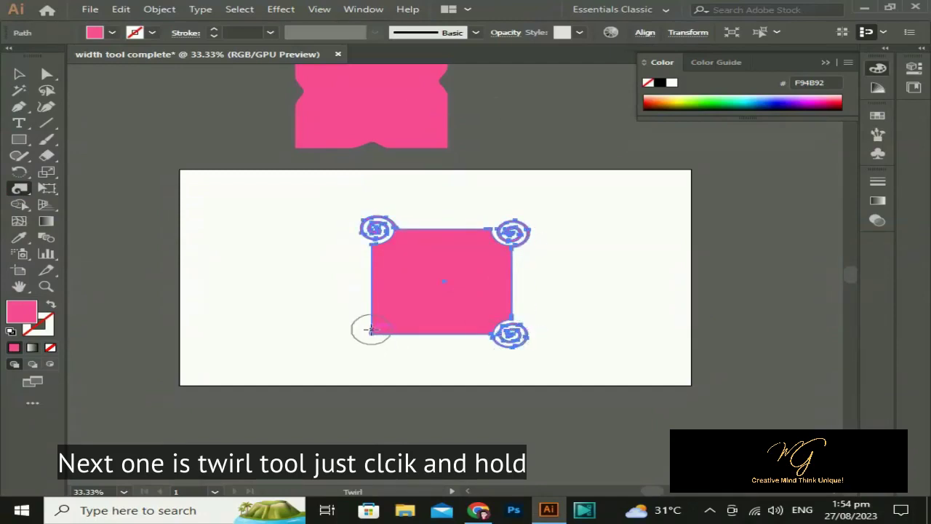
{"action": "left_click_drag", "start_coordinate": [370, 328], "coordinate": [369, 328]}
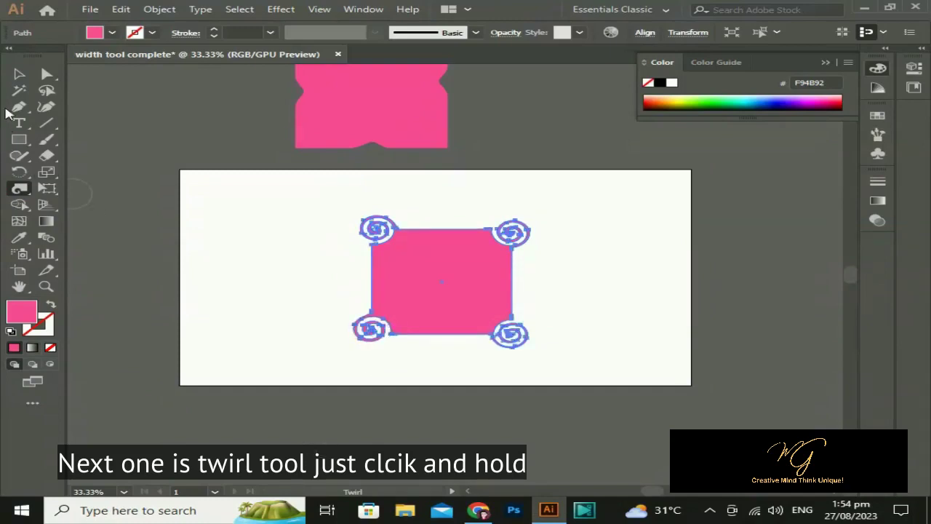
Move the twirled square to the artboard's lower right
{"action": "left_click", "coordinate": [19, 74]}
{"action": "left_click", "coordinate": [217, 266]}
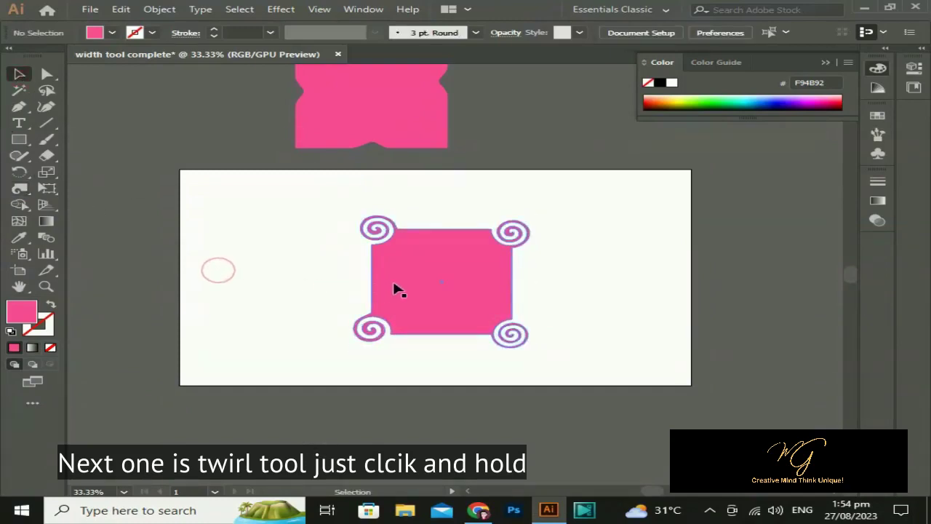
{"action": "mouse_move", "coordinate": [395, 291]}
{"action": "left_mouse_down"}
{"action": "mouse_move", "coordinate": [442, 433]}
{"action": "mouse_move", "coordinate": [728, 366]}
{"action": "left_mouse_up"}
Draw a tall thin pink bar and move it toward the artboard centre
{"action": "left_click", "coordinate": [19, 139]}
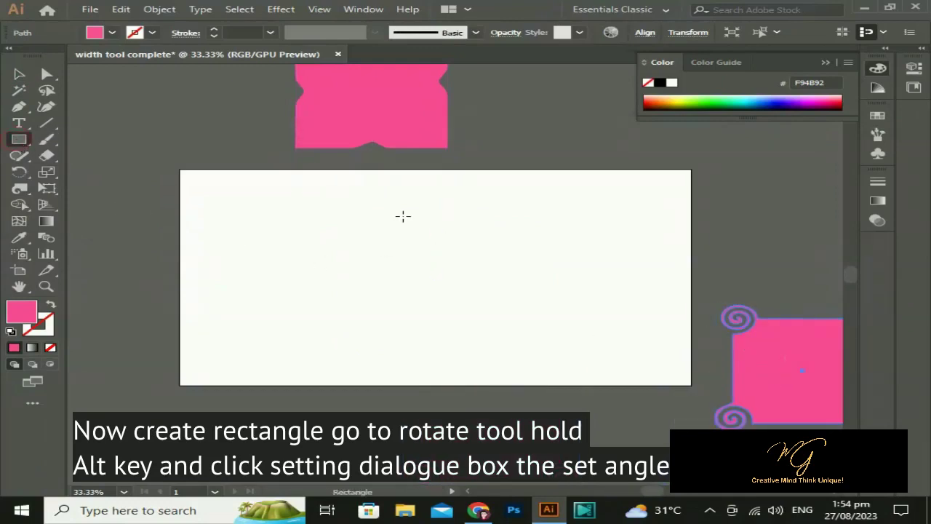
{"action": "mouse_move", "coordinate": [386, 211]}
{"action": "left_mouse_down"}
{"action": "mouse_move", "coordinate": [408, 353]}
{"action": "mouse_move", "coordinate": [391, 350]}
{"action": "left_mouse_up"}
{"action": "left_click", "coordinate": [19, 74]}
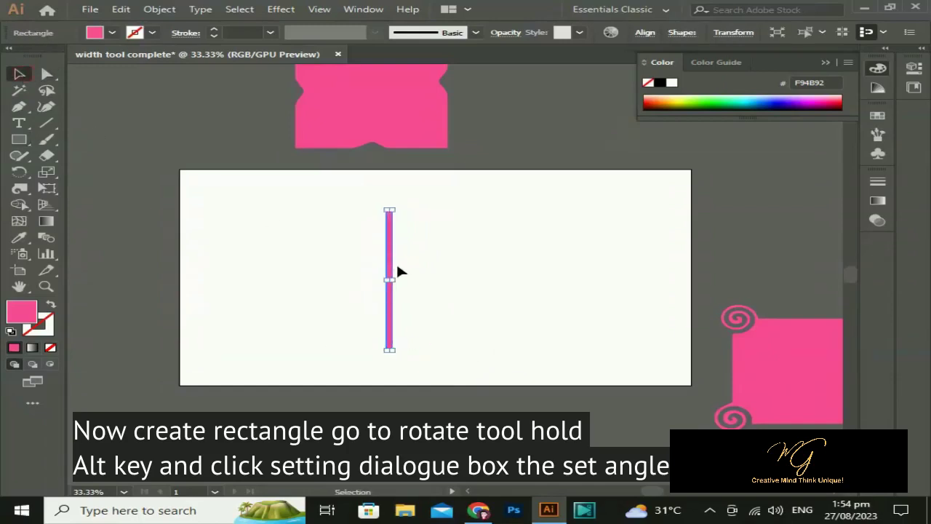
{"action": "left_click_drag", "start_coordinate": [391, 271], "coordinate": [441, 273]}
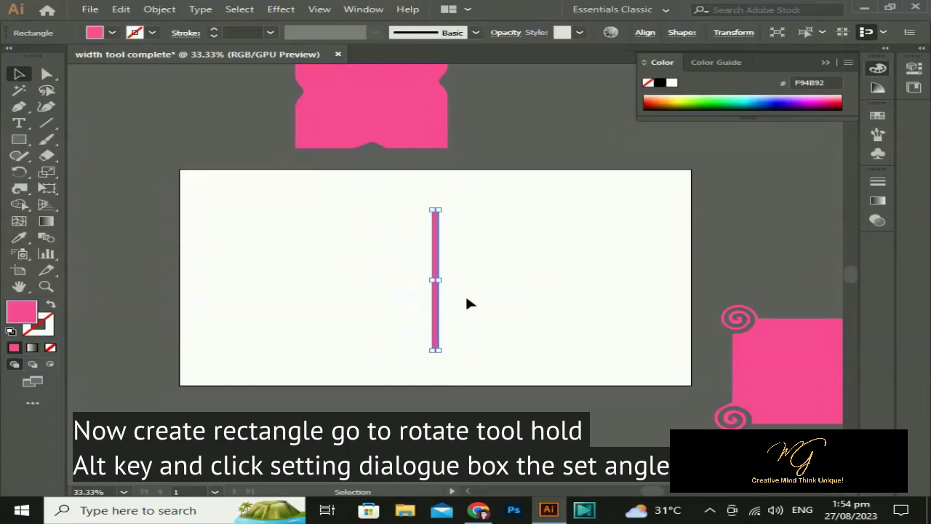
Make a copy of the bar rotated 35° about its centre with the Rotate tool
{"action": "left_click", "coordinate": [19, 172]}
{"action": "left_click", "coordinate": [20, 172]}
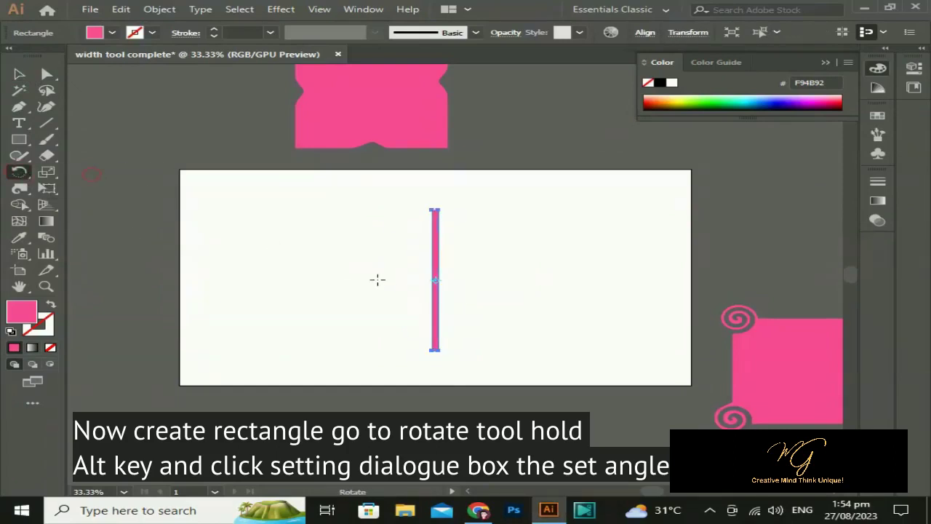
{"action": "left_click", "coordinate": [435, 280], "text": "alt"}
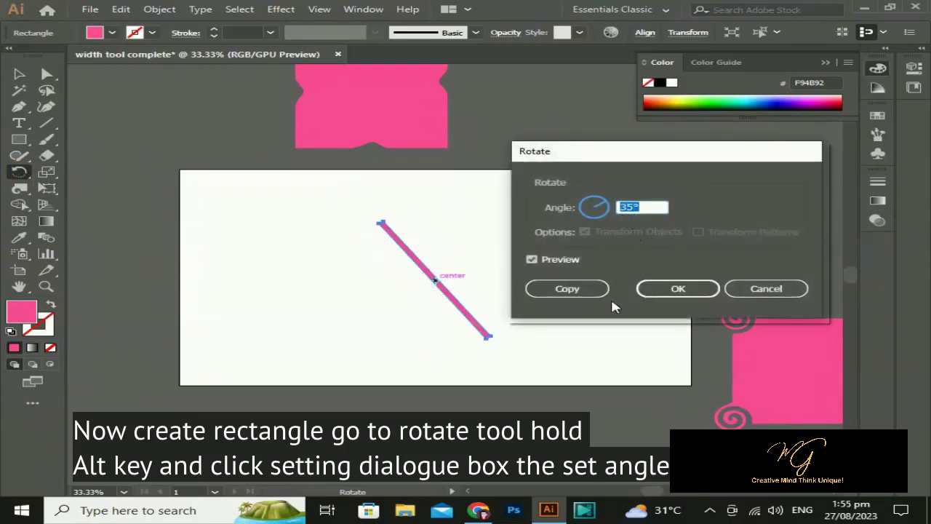
{"action": "left_click", "coordinate": [554, 288]}
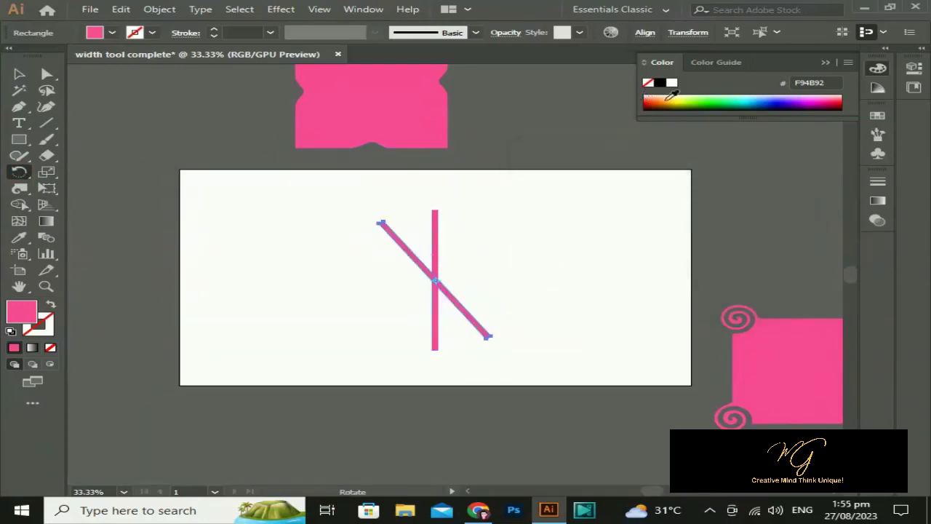
After trying several swatches, fill the rotated bar copy with orange FFB600
{"action": "left_click", "coordinate": [682, 99]}
{"action": "left_click", "coordinate": [774, 102]}
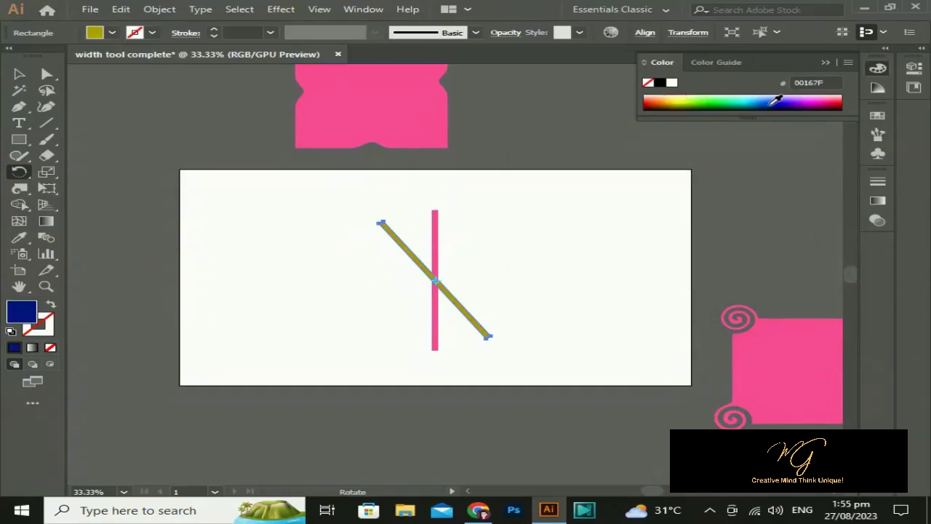
{"action": "left_click", "coordinate": [836, 98]}
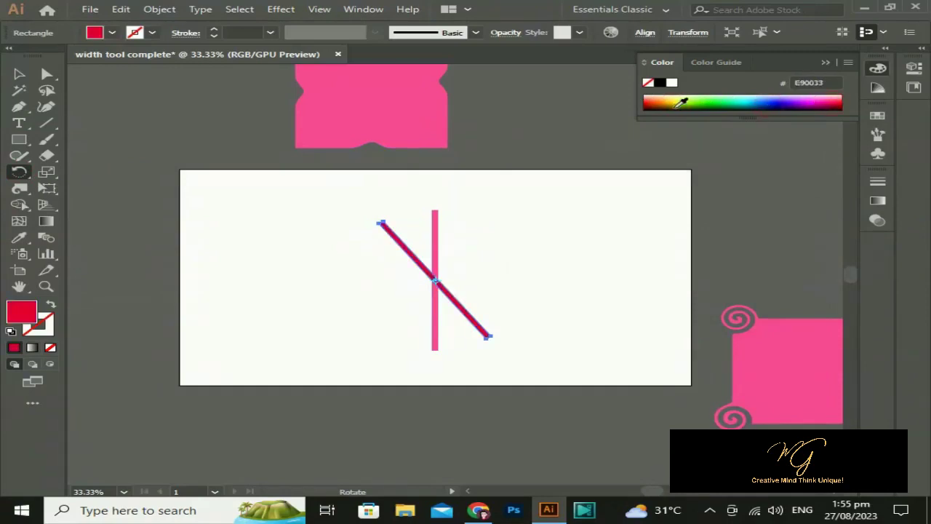
{"action": "left_click", "coordinate": [682, 99]}
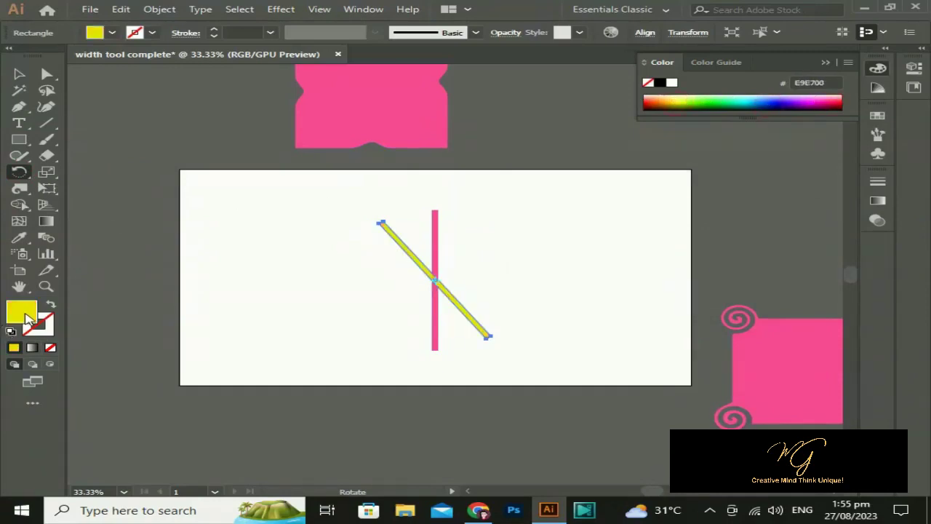
{"action": "double_click", "coordinate": [23, 313]}
{"action": "left_click", "coordinate": [405, 299]}
{"action": "left_click_drag", "start_coordinate": [453, 439], "coordinate": [456, 454]}
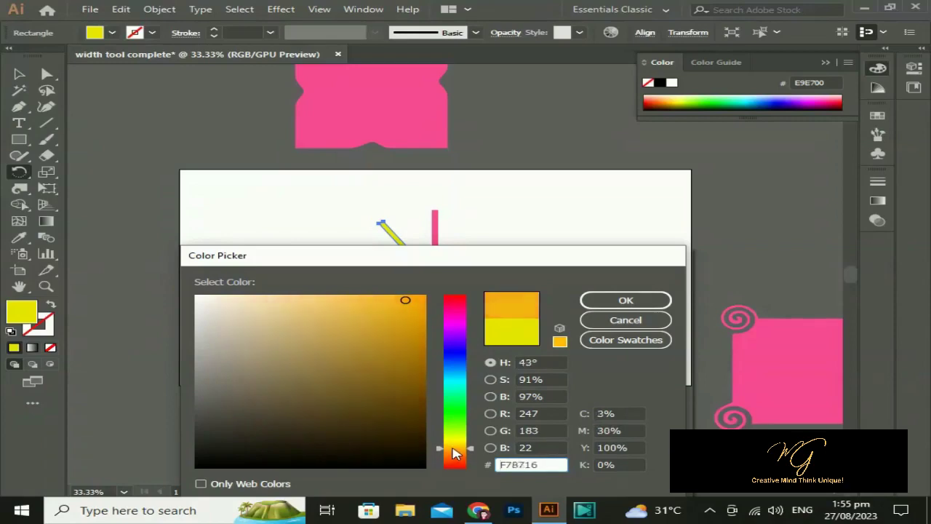
{"action": "left_click_drag", "start_coordinate": [405, 299], "coordinate": [426, 295]}
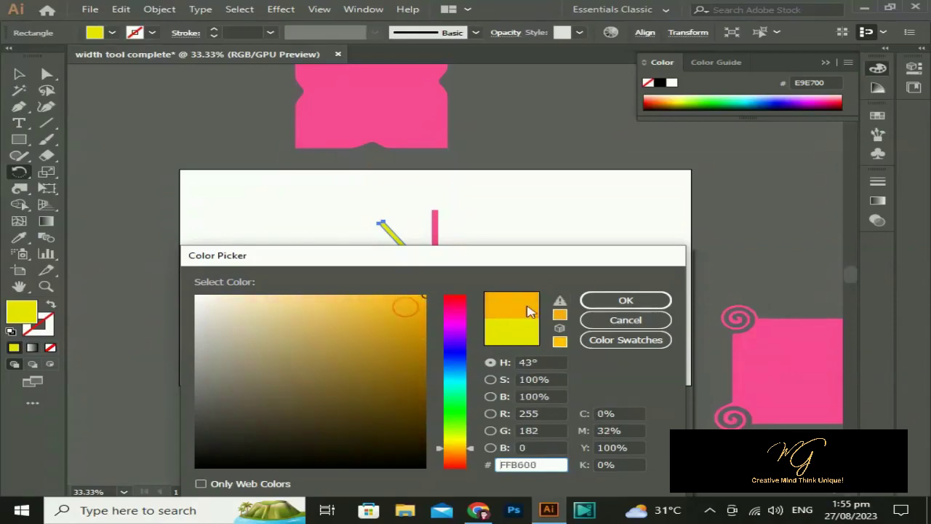
{"action": "left_click", "coordinate": [626, 301]}
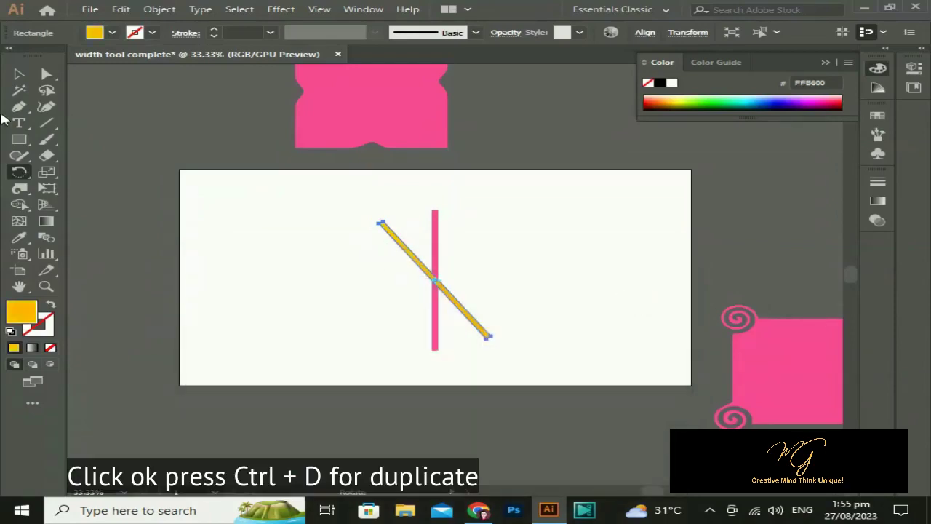
Repeat the 35° rotated copy twice with Ctrl+D and delete the extra near-vertical copy
{"action": "key", "text": "ctrl+d"}
{"action": "key", "text": "ctrl+d"}
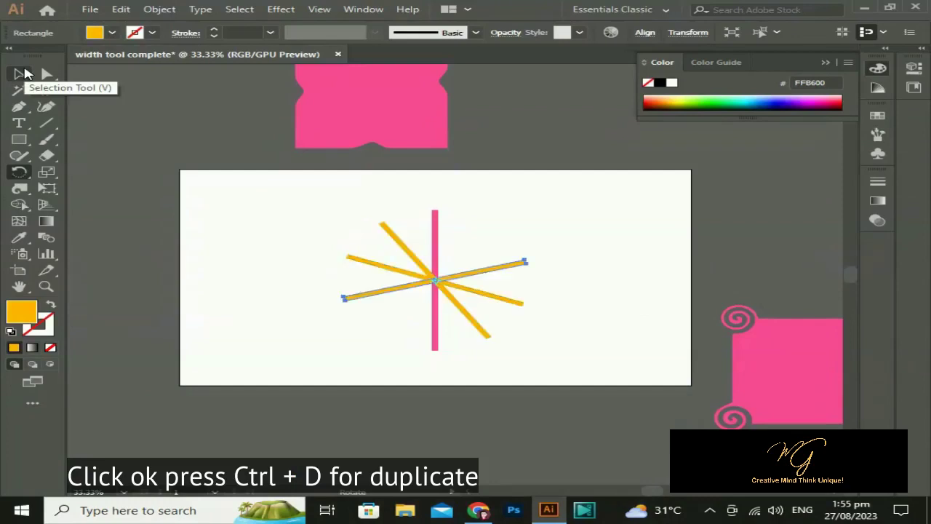
{"action": "key", "text": "ctrl+d"}
{"action": "key", "text": "ctrl+d"}
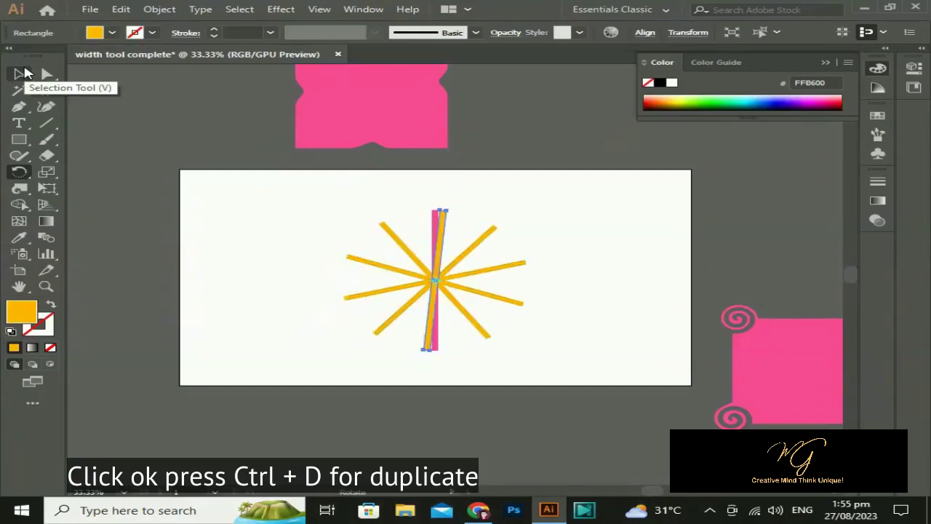
{"action": "key", "text": "Delete"}
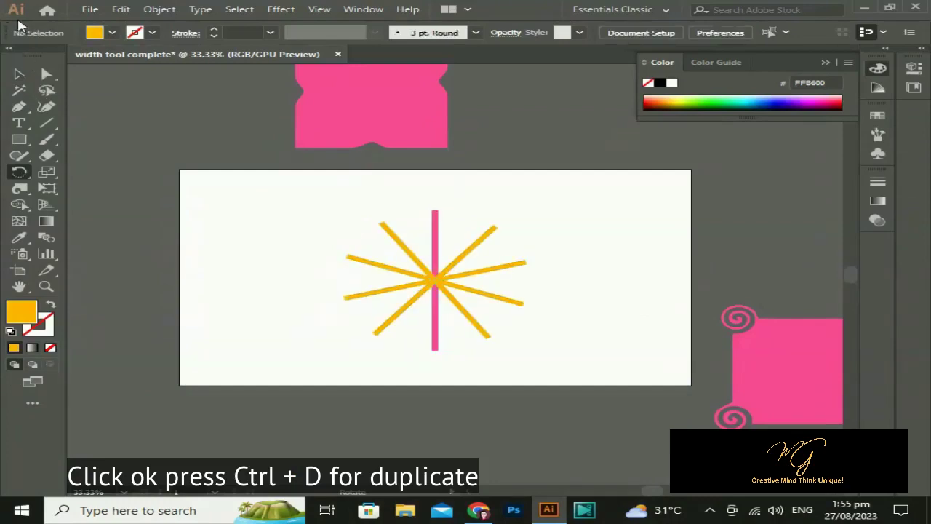
Recolour both steep diagonal bars pink by eyedropper-sampling the vertical bar
{"action": "left_click", "coordinate": [20, 74]}
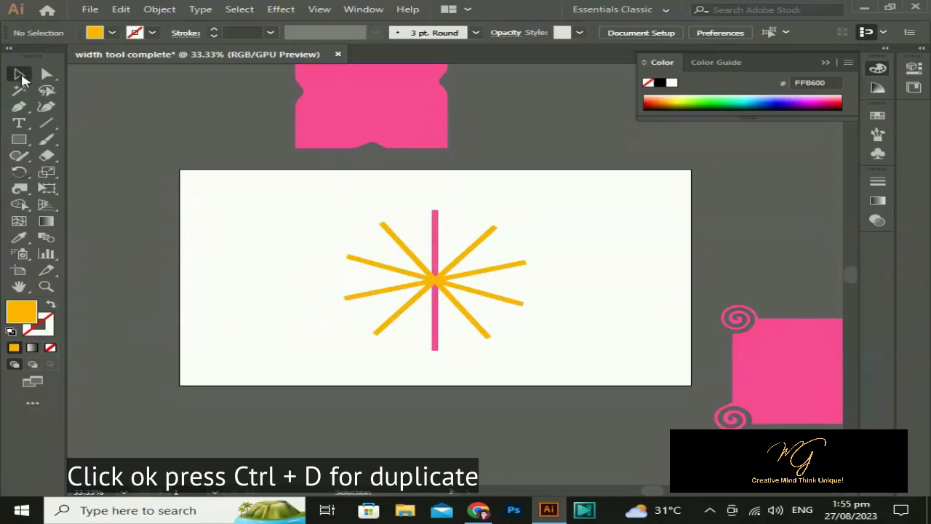
{"action": "left_click", "coordinate": [383, 324]}
{"action": "key", "text": "i"}
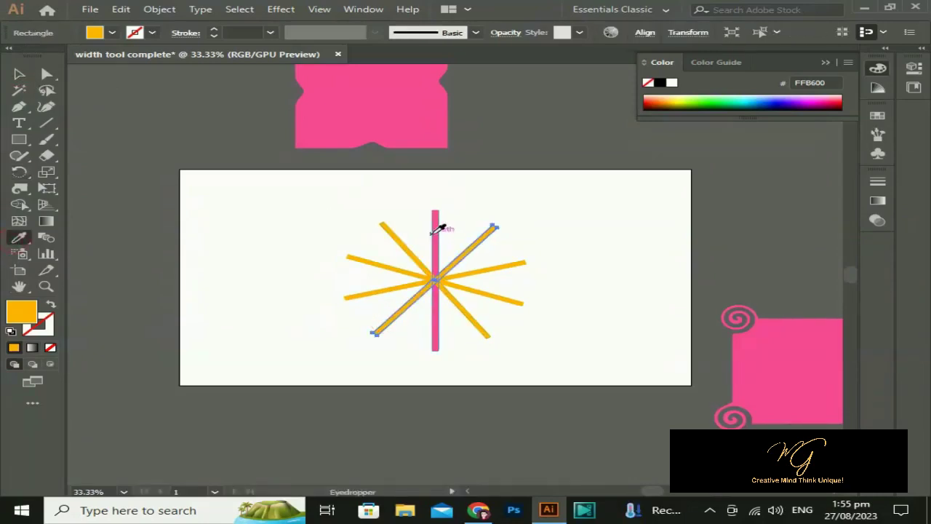
{"action": "left_click", "coordinate": [437, 226]}
{"action": "key", "text": "v"}
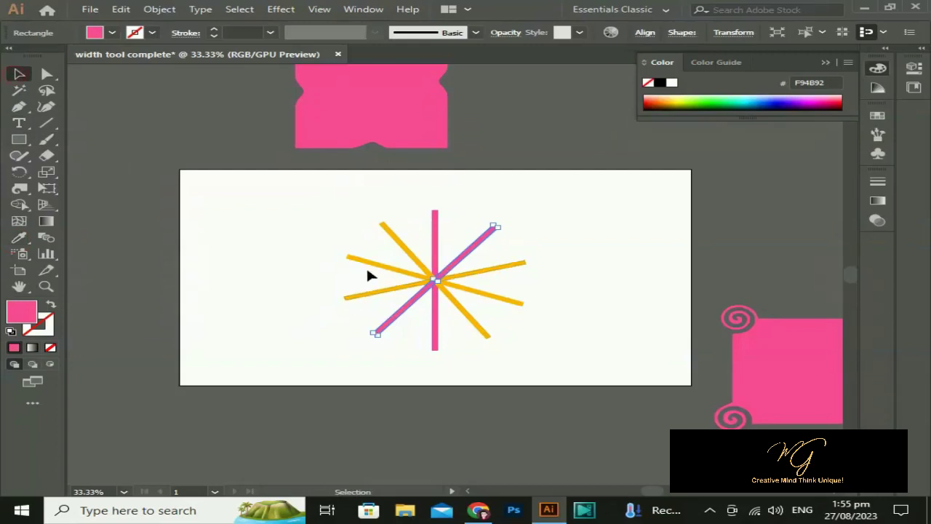
{"action": "left_click", "coordinate": [368, 262]}
{"action": "left_click", "coordinate": [17, 239]}
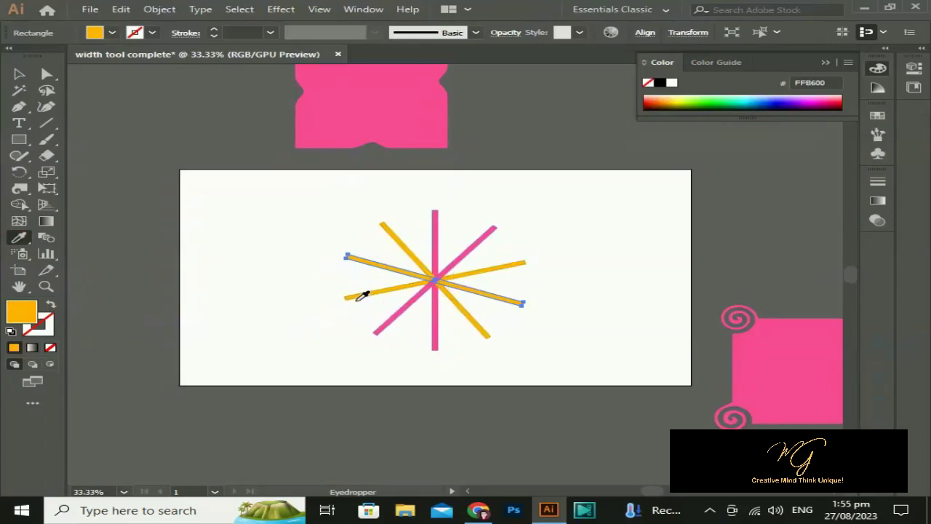
{"action": "left_click", "coordinate": [474, 325]}
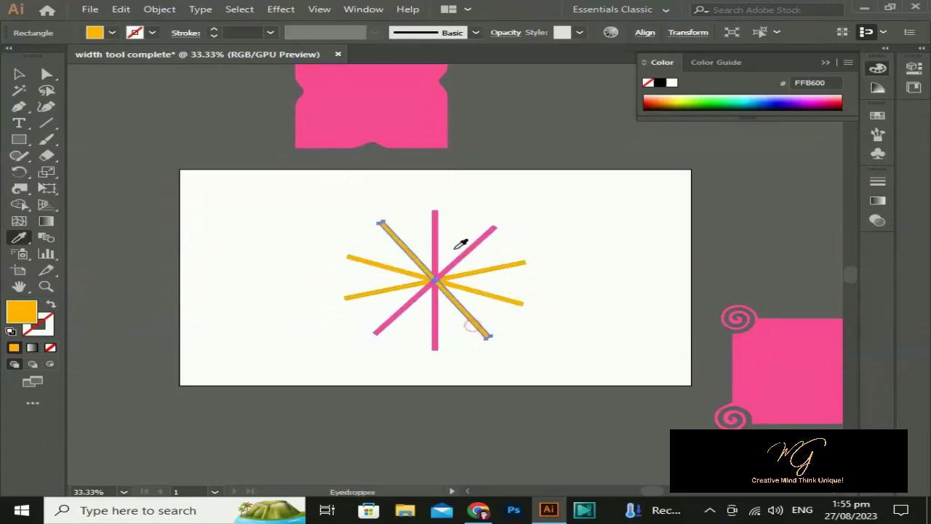
{"action": "left_click", "coordinate": [465, 256]}
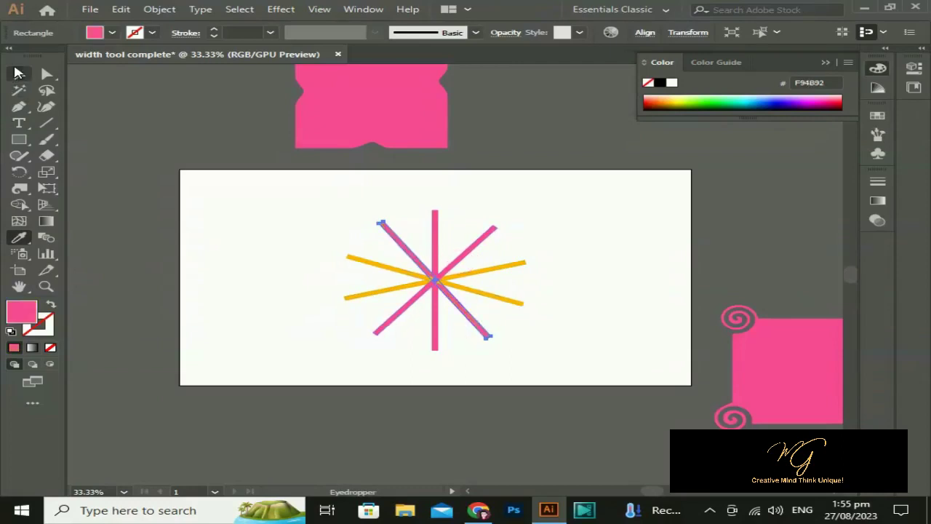
{"action": "left_click", "coordinate": [20, 73]}
{"action": "left_click", "coordinate": [284, 318]}
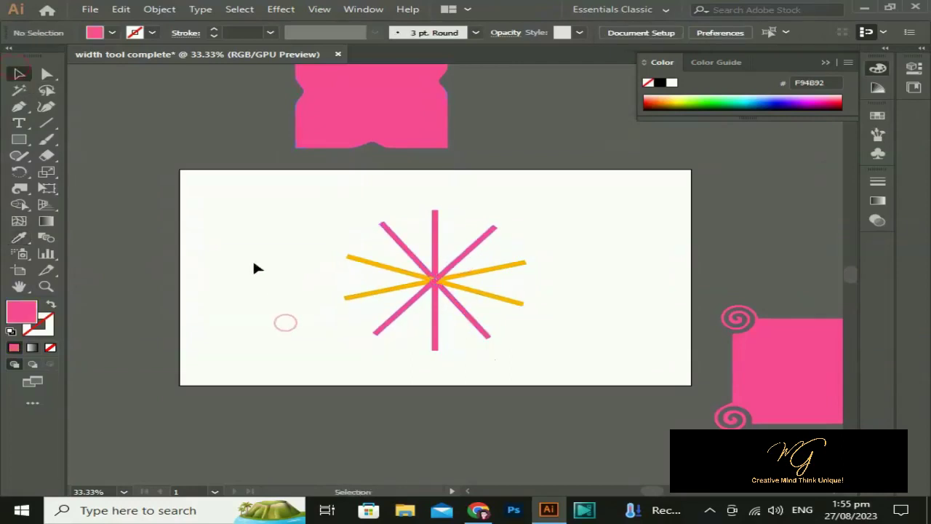
Select all starburst bars, choose the Twirl tool, and enter a new brush width and height
{"action": "left_click_drag", "start_coordinate": [575, 331], "coordinate": [603, 356]}
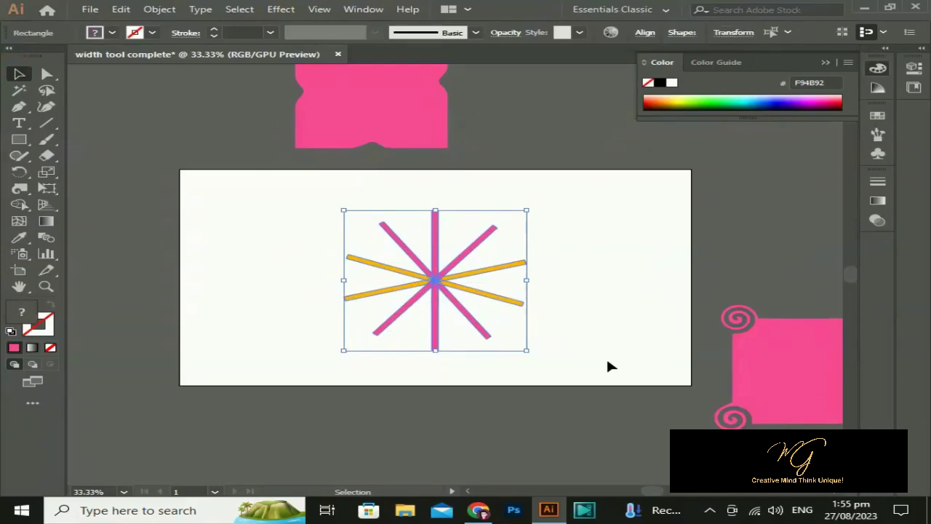
{"action": "left_click_drag", "start_coordinate": [289, 172], "coordinate": [551, 364]}
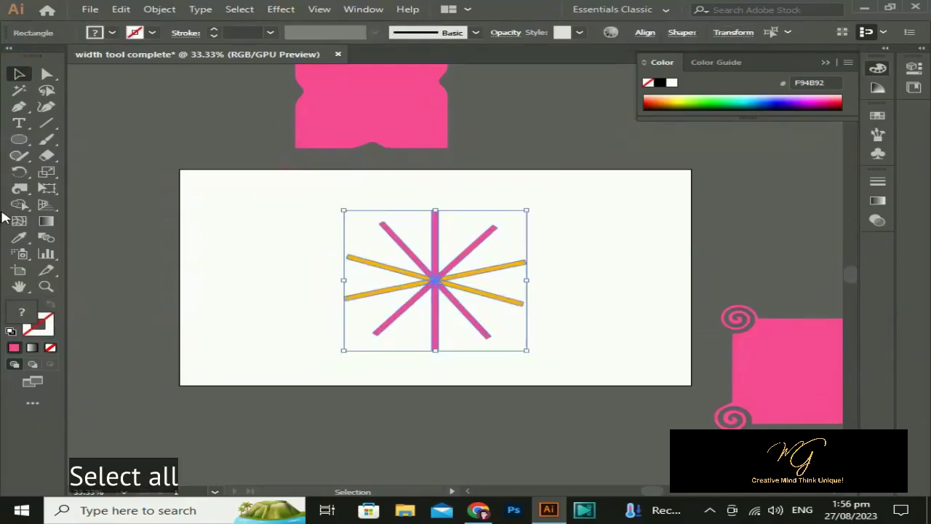
{"action": "left_click_drag", "start_coordinate": [19, 187], "coordinate": [86, 221]}
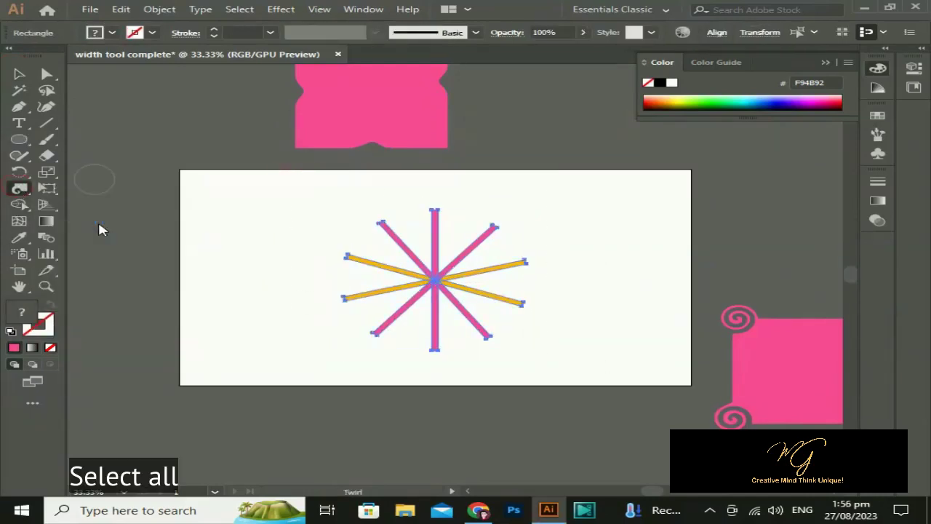
{"action": "double_click", "coordinate": [20, 189]}
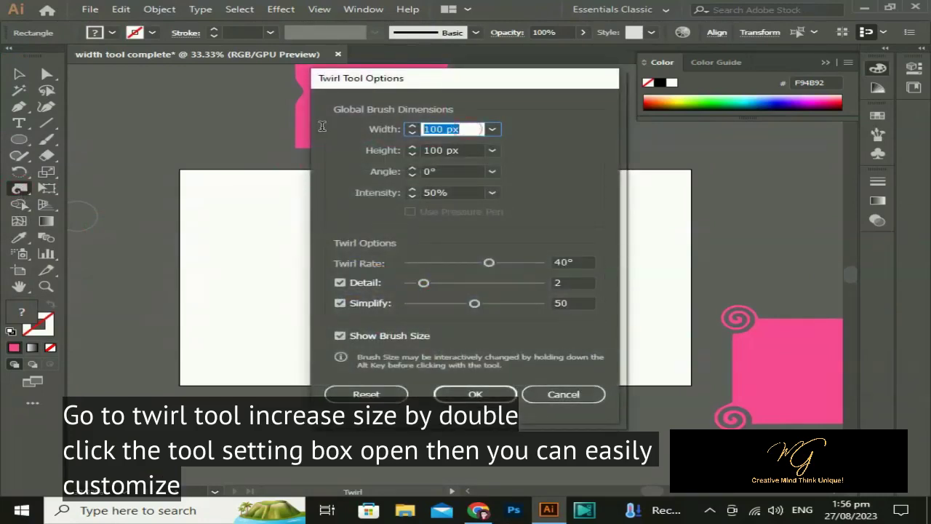
{"action": "type", "text": "450"}
{"action": "left_click_drag", "start_coordinate": [466, 150], "coordinate": [422, 149]}
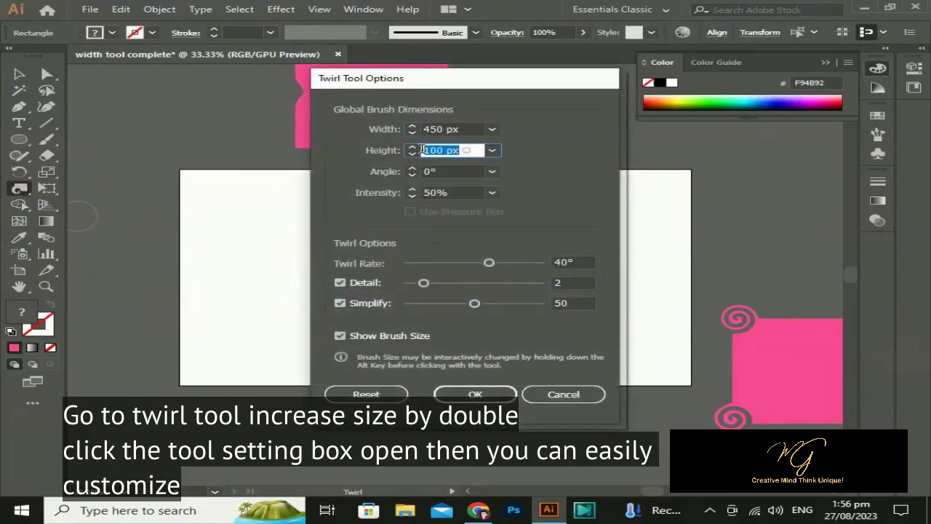
{"action": "type", "text": "450"}
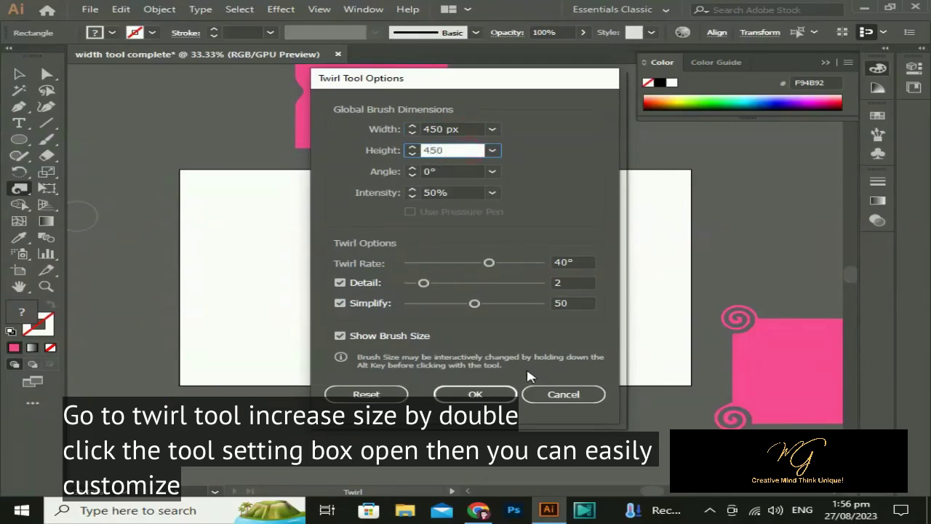
{"action": "left_click", "coordinate": [469, 393]}
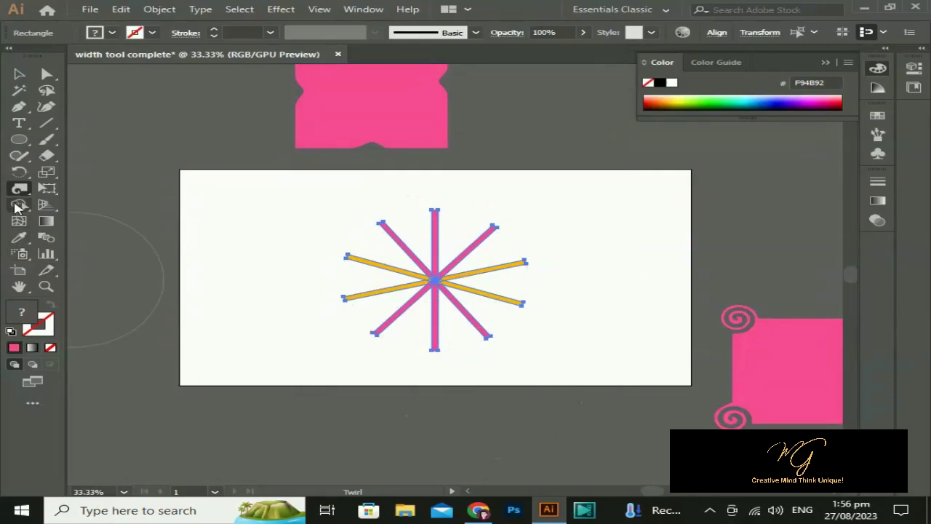
Correct the Twirl Tool Options brush size to 470 × 470 px
{"action": "double_click", "coordinate": [19, 189]}
{"action": "type", "text": "470"}
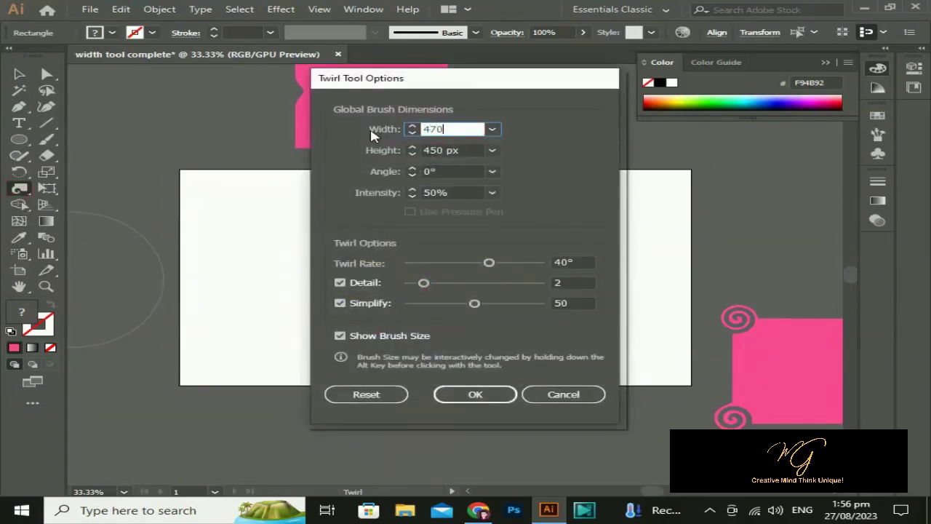
{"action": "left_click", "coordinate": [469, 150]}
{"action": "type", "text": "47"}
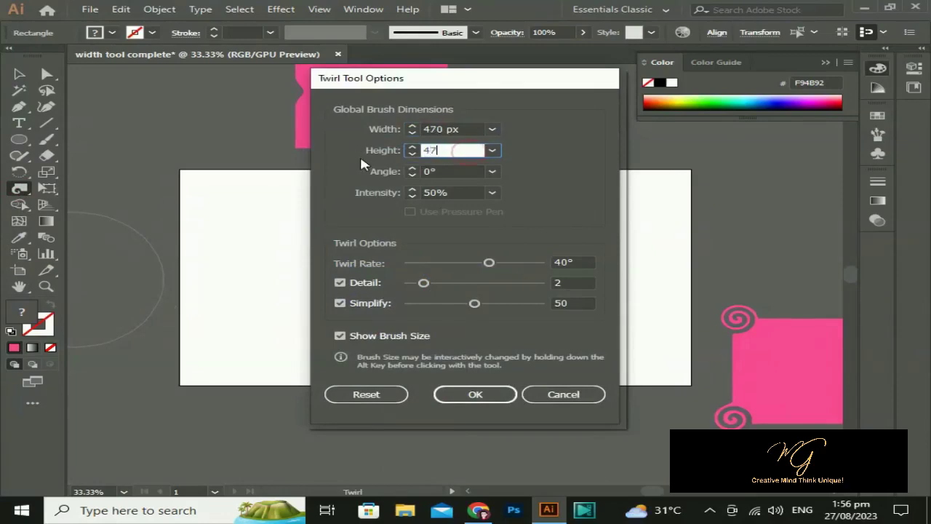
{"action": "type", "text": "0"}
{"action": "left_click", "coordinate": [475, 395]}
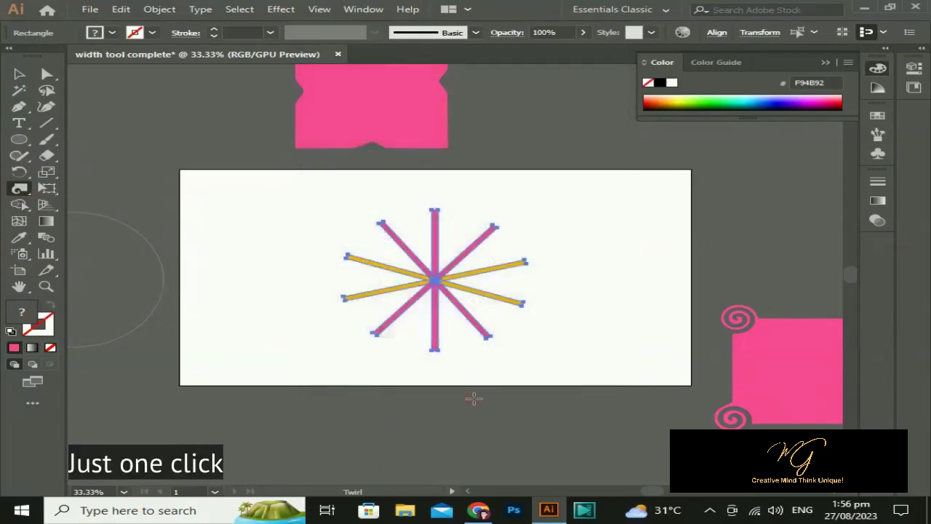
Twirl the starburst into a spiral, then select it and drag it above the artboard
{"action": "left_click", "coordinate": [434, 280]}
{"action": "key", "text": "v"}
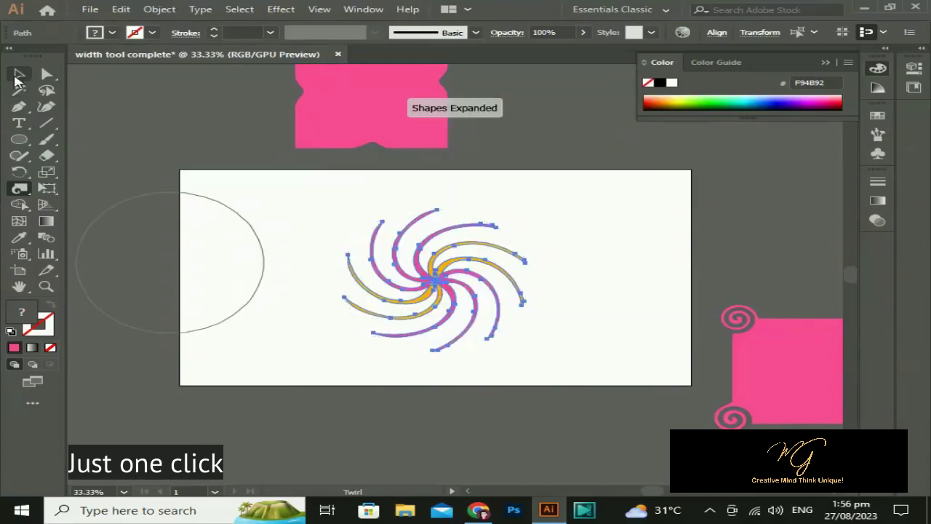
{"action": "left_click", "coordinate": [157, 193]}
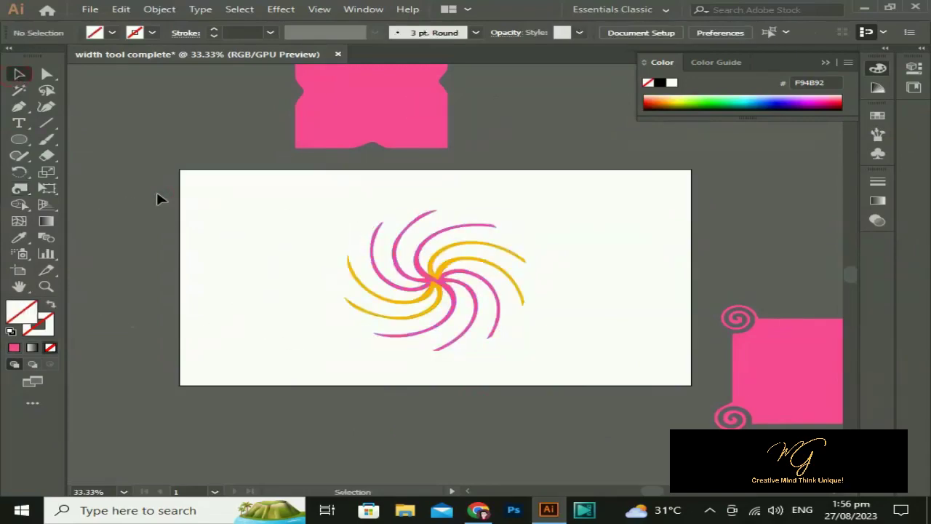
{"action": "left_click_drag", "start_coordinate": [271, 192], "coordinate": [379, 240]}
{"action": "left_click_drag", "start_coordinate": [466, 309], "coordinate": [780, 253]}
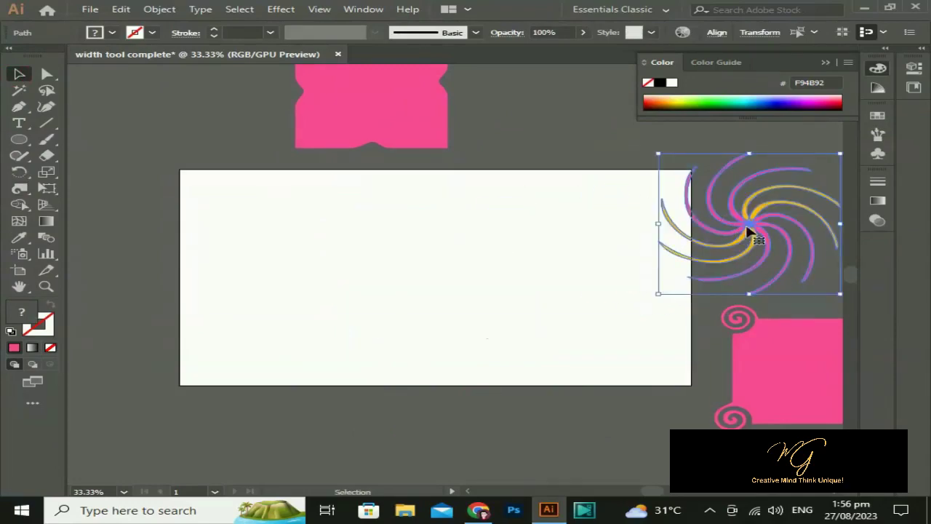
{"action": "left_click_drag", "start_coordinate": [773, 208], "coordinate": [560, 109]}
Nudge the spiral up beside the notched pink shape above the artboard
{"action": "left_click", "coordinate": [549, 228]}
{"action": "scroll", "coordinate": [522, 280], "scroll_direction": "up", "scroll_amount": 1}
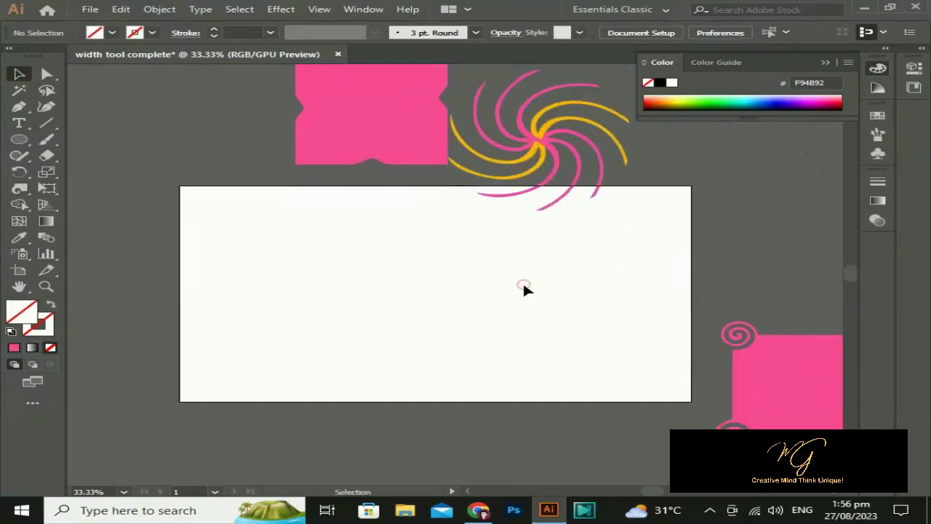
{"action": "scroll", "coordinate": [524, 286], "scroll_direction": "up", "scroll_amount": 1}
{"action": "left_click_drag", "start_coordinate": [556, 142], "coordinate": [571, 115]}
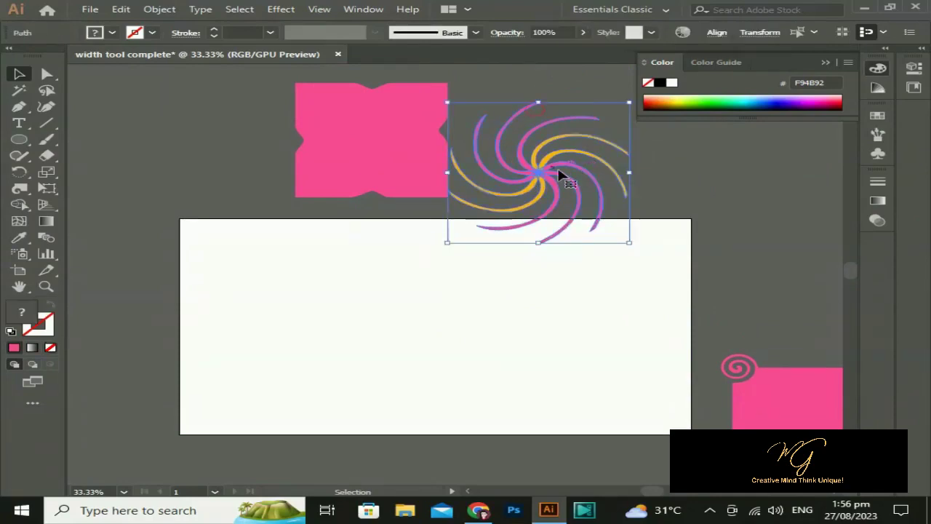
{"action": "left_click", "coordinate": [698, 204]}
{"action": "scroll", "coordinate": [698, 204], "scroll_direction": "down", "scroll_amount": 1}
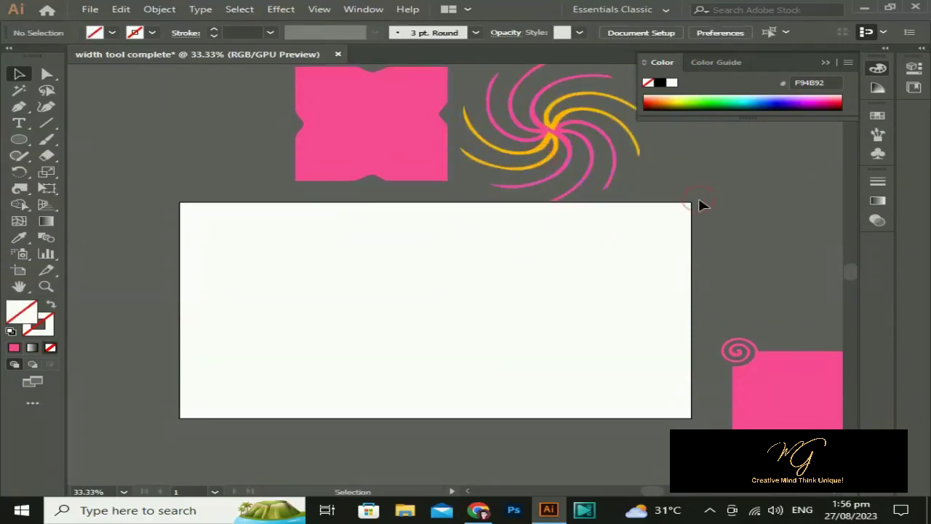
{"action": "left_click", "coordinate": [832, 65]}
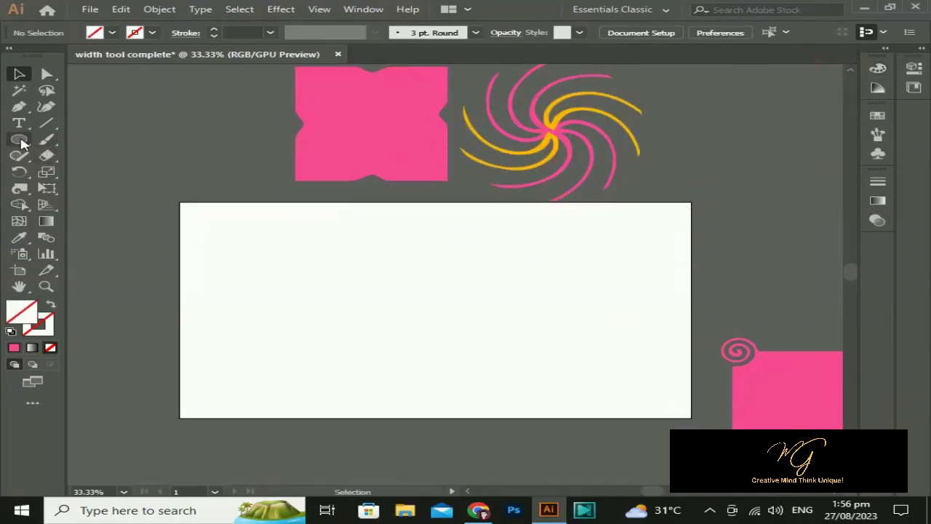
Draw a square, centre it on the artboard, and fill it with the pink swatch
{"action": "mouse_move", "coordinate": [19, 139]}
{"action": "left_mouse_down"}
{"action": "mouse_move", "coordinate": [91, 159]}
{"action": "mouse_move", "coordinate": [109, 139]}
{"action": "left_mouse_up"}
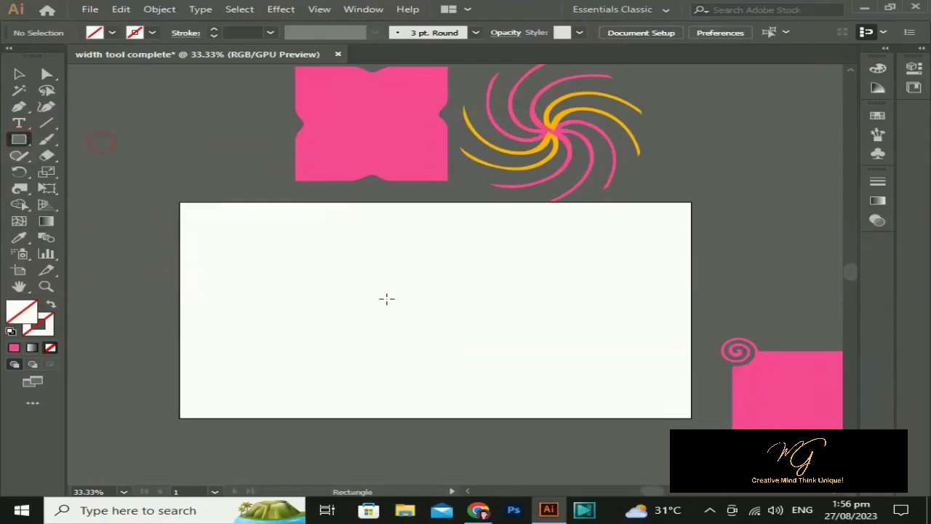
{"action": "left_click_drag", "start_coordinate": [355, 274], "coordinate": [438, 337]}
{"action": "left_click", "coordinate": [19, 73]}
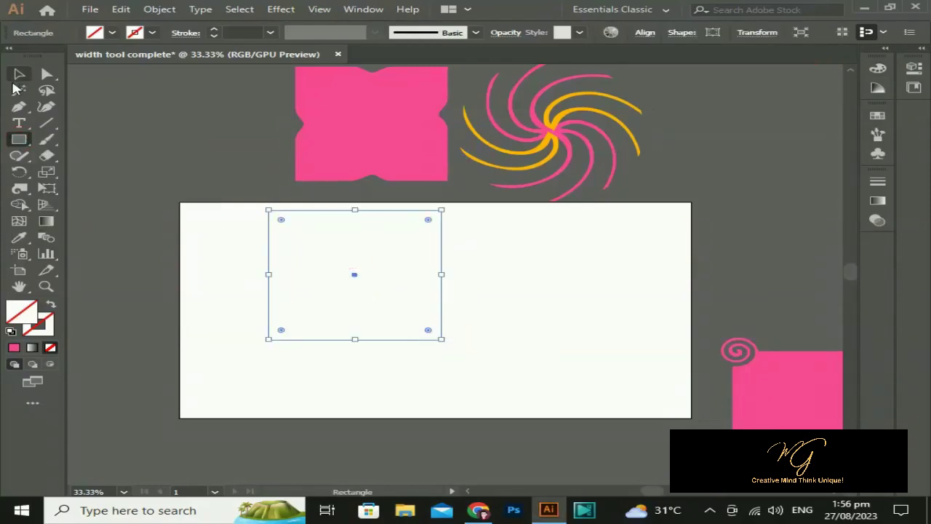
{"action": "mouse_move", "coordinate": [352, 280]}
{"action": "left_mouse_down"}
{"action": "mouse_move", "coordinate": [440, 313]}
{"action": "mouse_move", "coordinate": [439, 304]}
{"action": "left_mouse_up"}
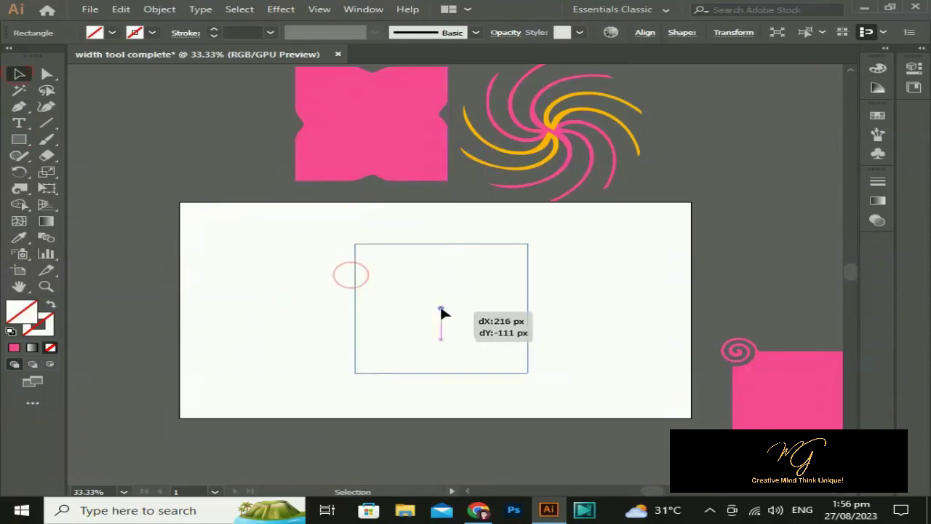
{"action": "left_click", "coordinate": [13, 349]}
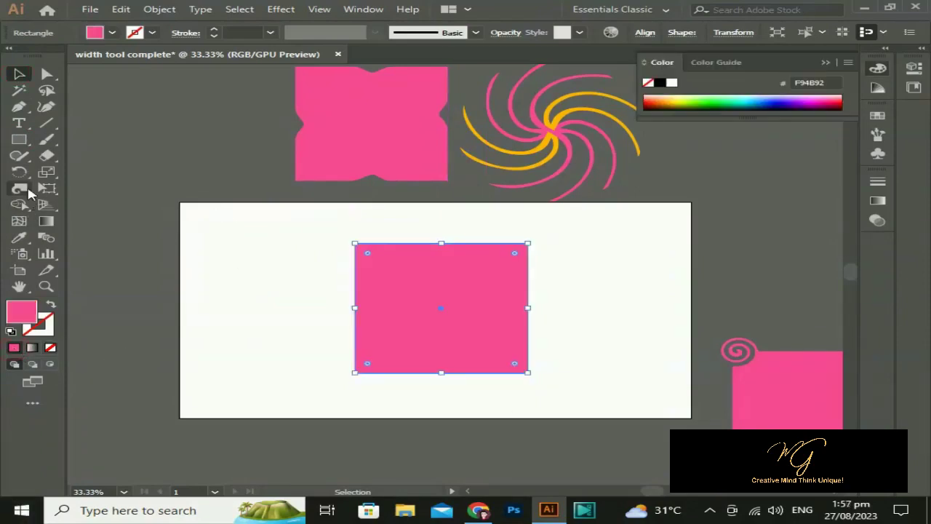
Choose the Pucker tool and set its brush width to 100 px
{"action": "left_click", "coordinate": [21, 189]}
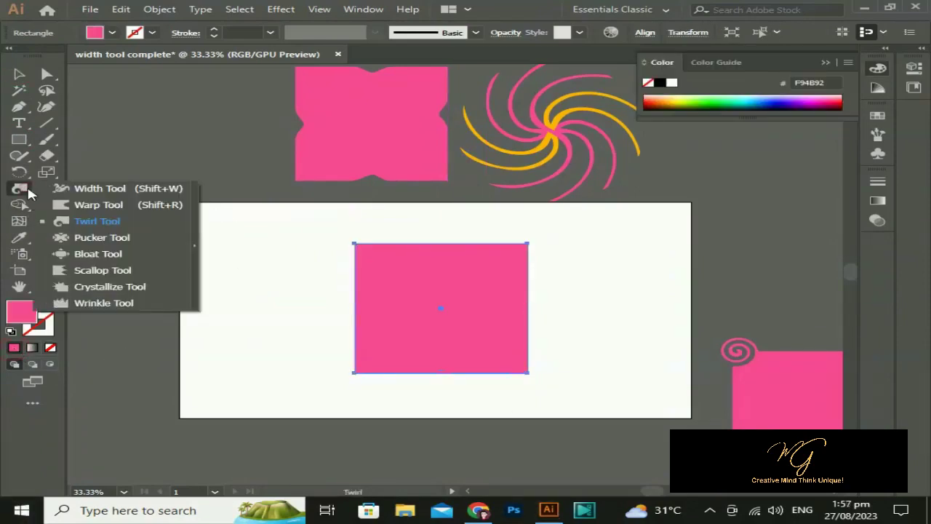
{"action": "left_click", "coordinate": [99, 239]}
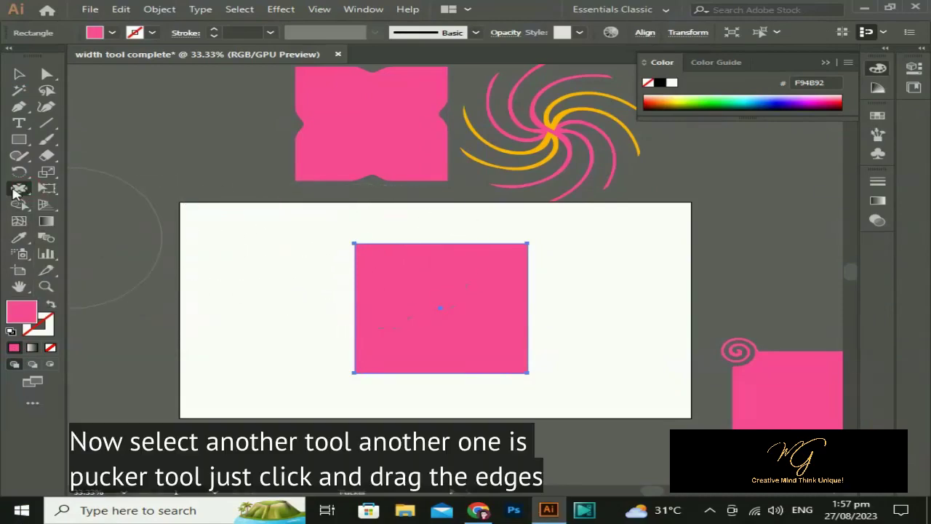
{"action": "double_click", "coordinate": [17, 189]}
{"action": "type", "text": "100"}
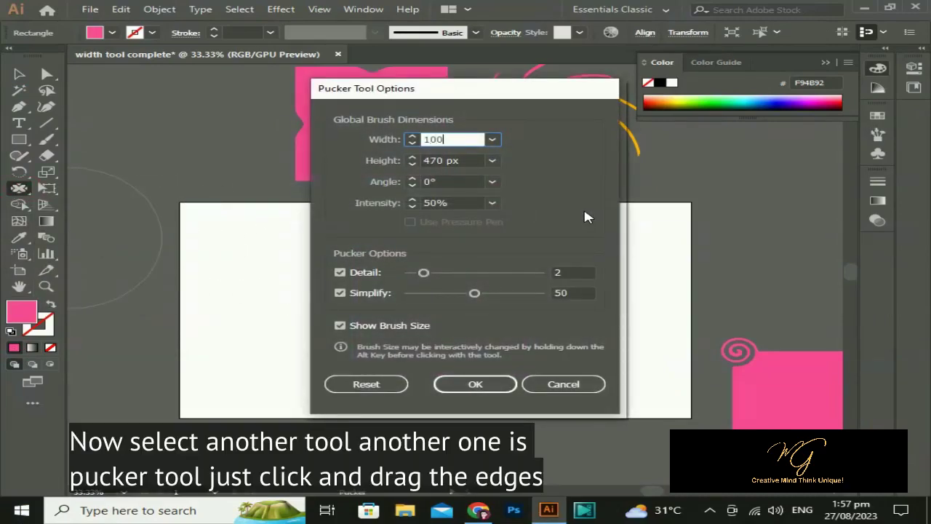
{"action": "left_click", "coordinate": [469, 160]}
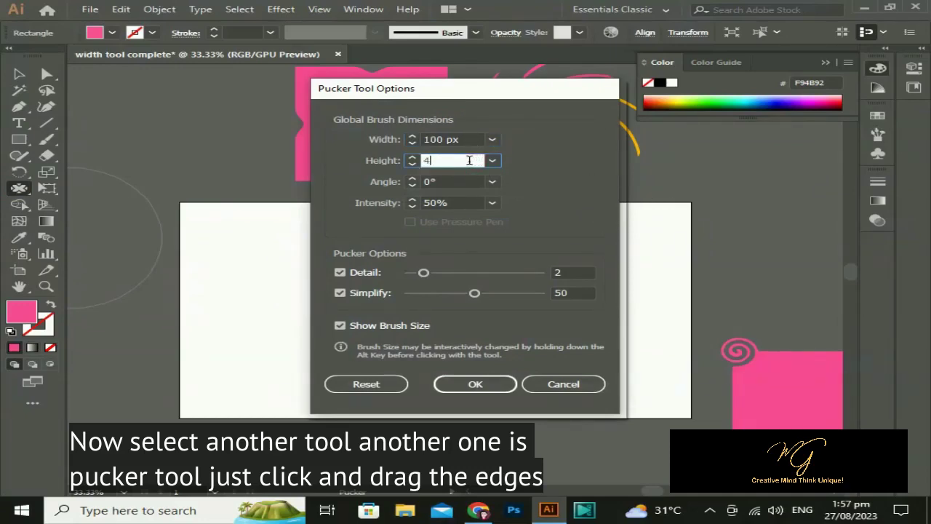
{"action": "type", "text": "100"}
{"action": "key", "text": "Return"}
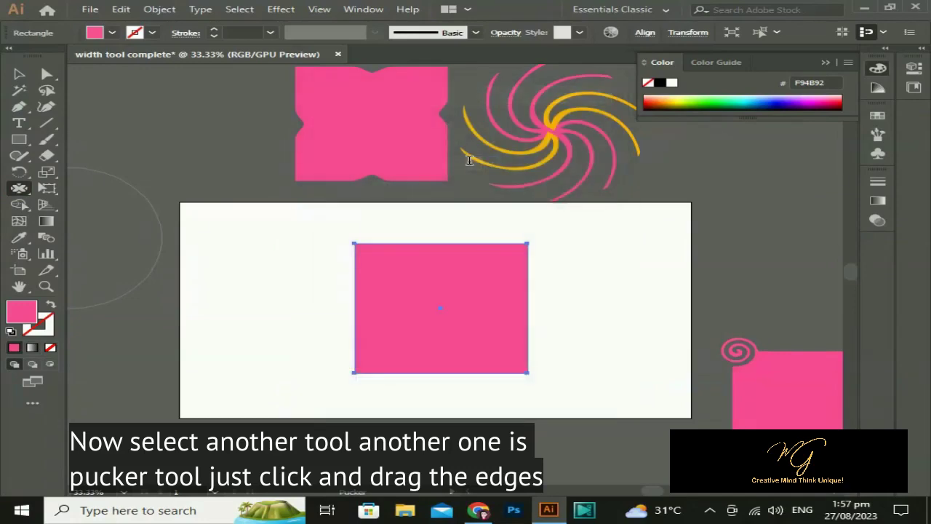
Pucker the square's four edges into spikes, then undo them to restore the square
{"action": "left_click_drag", "start_coordinate": [395, 244], "coordinate": [416, 216]}
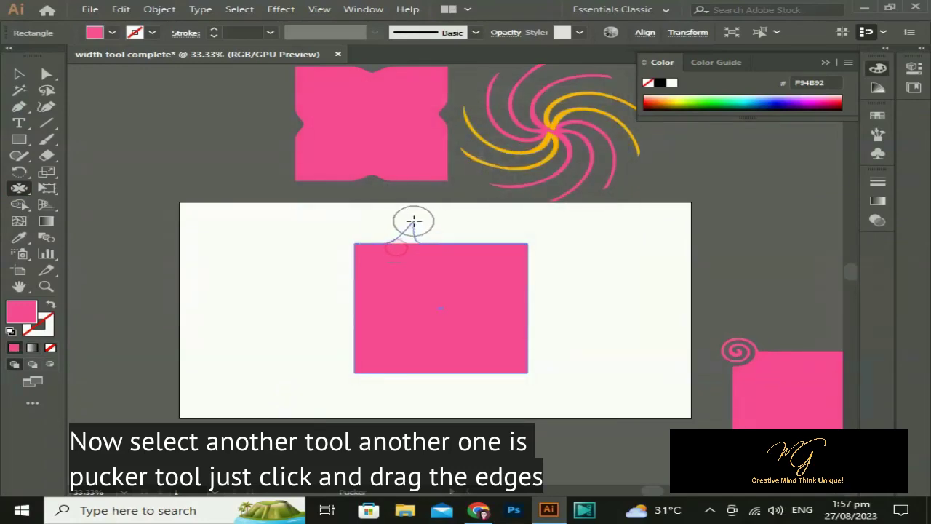
{"action": "left_click_drag", "start_coordinate": [514, 303], "coordinate": [604, 307]}
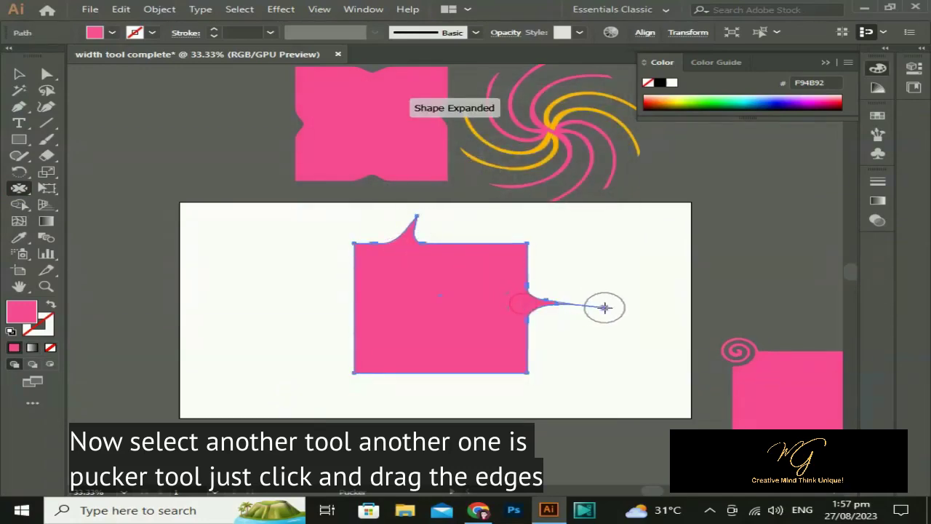
{"action": "left_click_drag", "start_coordinate": [427, 378], "coordinate": [426, 441]}
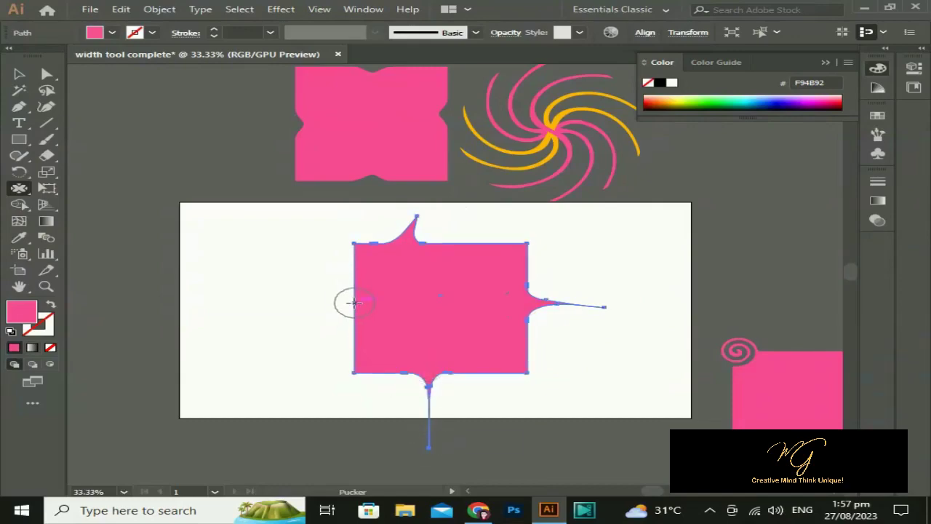
{"action": "left_click_drag", "start_coordinate": [345, 301], "coordinate": [336, 301]}
{"action": "scroll", "coordinate": [104, 285], "scroll_direction": "left", "scroll_amount": 5}
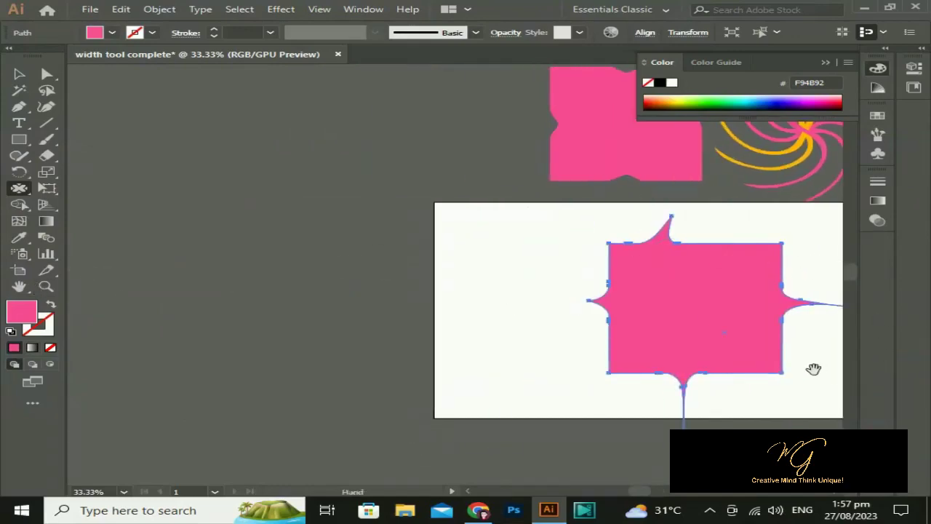
{"action": "left_click_drag", "start_coordinate": [813, 369], "coordinate": [624, 355]}
{"action": "key", "text": "ctrl+z"}
{"action": "key", "text": "ctrl+z"}
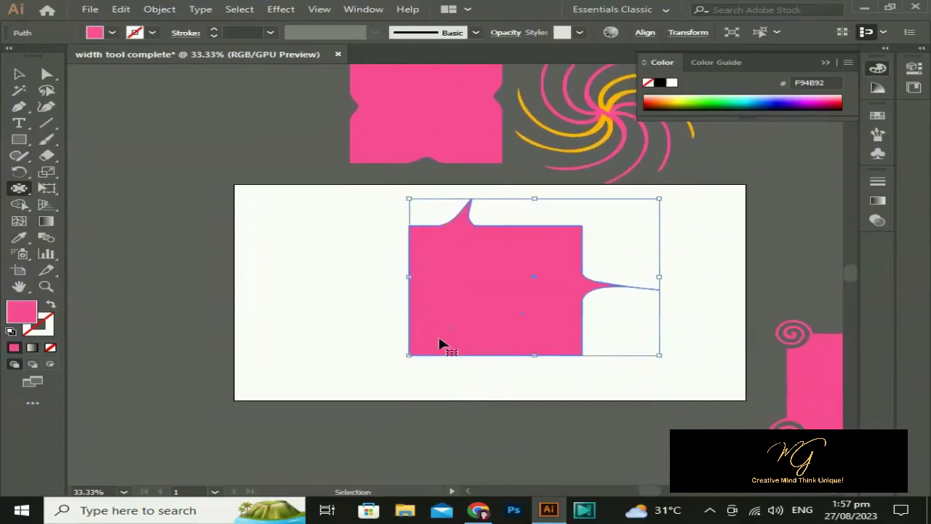
{"action": "key", "text": "ctrl+z"}
{"action": "key", "text": "ctrl+z"}
Pucker creases down through the centre and in from the left, splitting the square into lobes
{"action": "left_click_drag", "start_coordinate": [494, 225], "coordinate": [499, 247]}
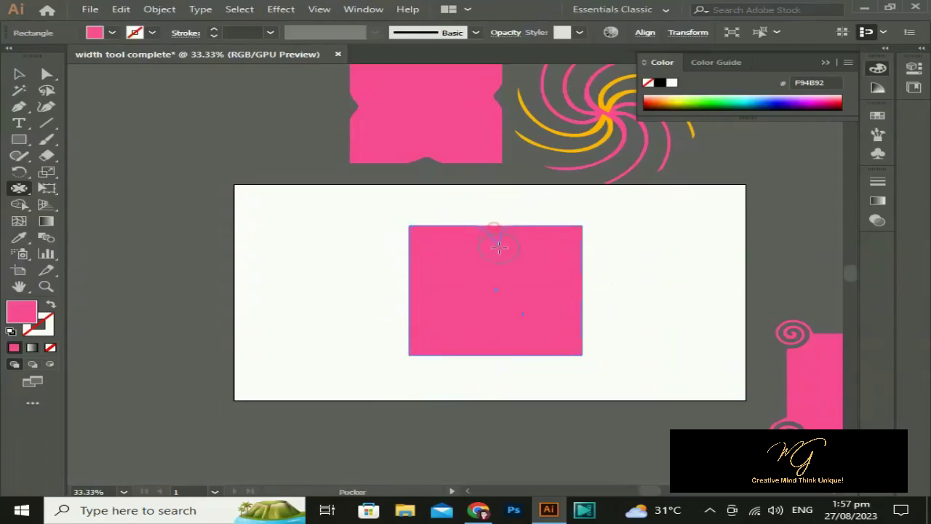
{"action": "left_click_drag", "start_coordinate": [501, 302], "coordinate": [500, 422]}
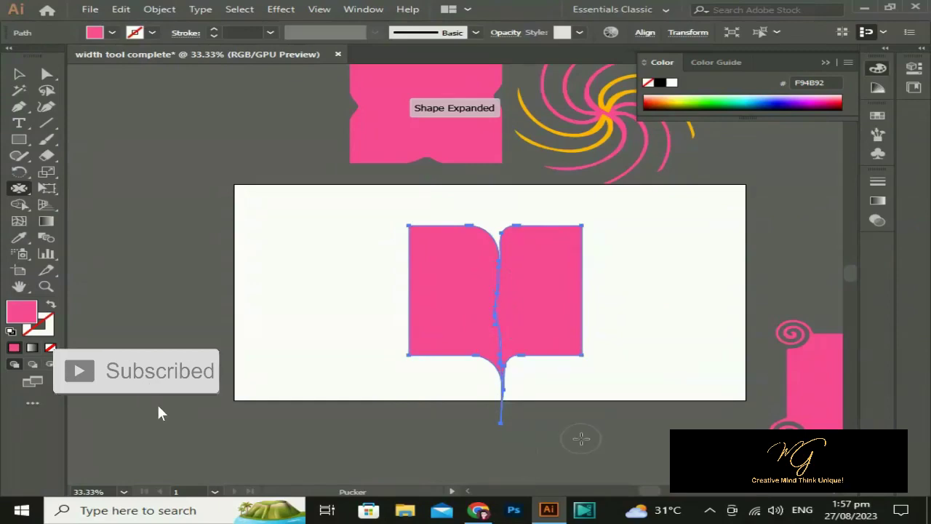
{"action": "left_click_drag", "start_coordinate": [366, 275], "coordinate": [782, 270]}
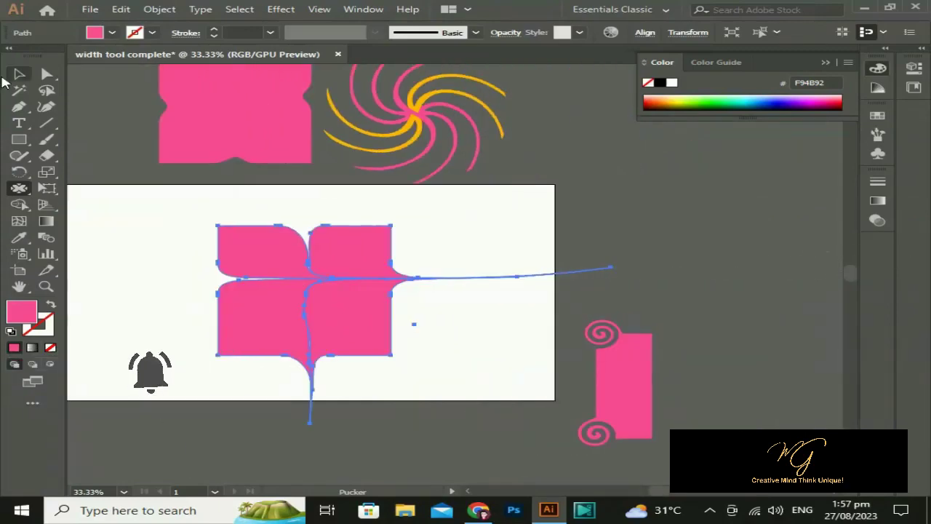
Move the puckered shape off the artboard to the upper right
{"action": "left_click", "coordinate": [18, 75]}
{"action": "left_click", "coordinate": [442, 342]}
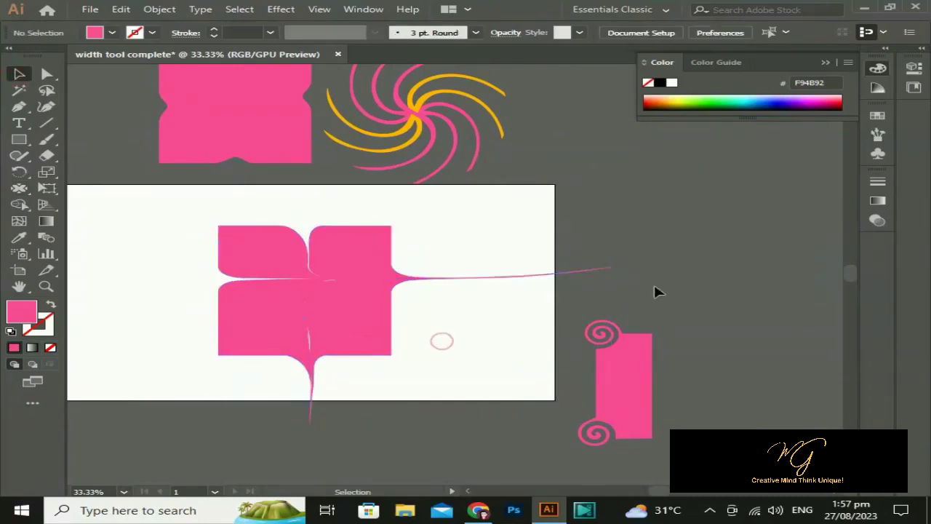
{"action": "left_click_drag", "start_coordinate": [319, 350], "coordinate": [708, 227]}
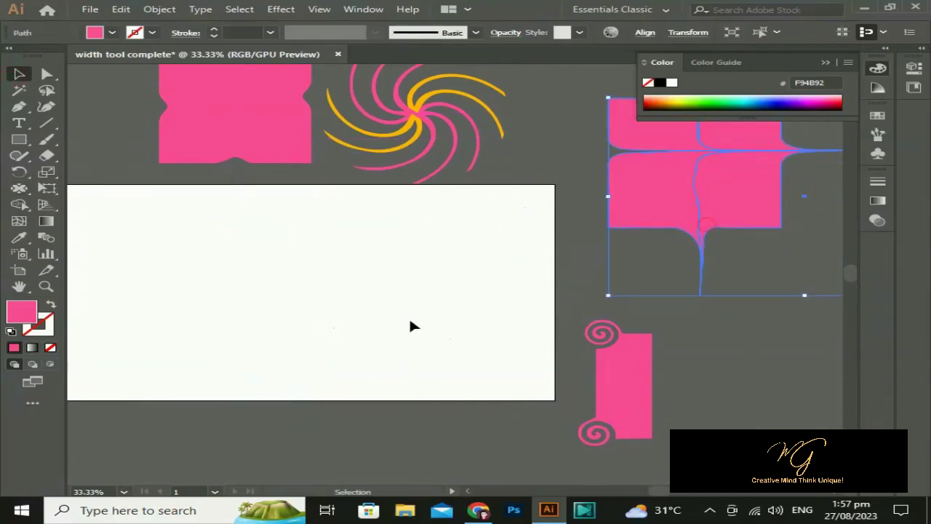
{"action": "left_click", "coordinate": [413, 327]}
{"action": "scroll", "coordinate": [364, 320], "scroll_direction": "left", "scroll_amount": 3}
Draw a new pink rectangle and move it to the artboard centre
{"action": "left_click", "coordinate": [19, 141]}
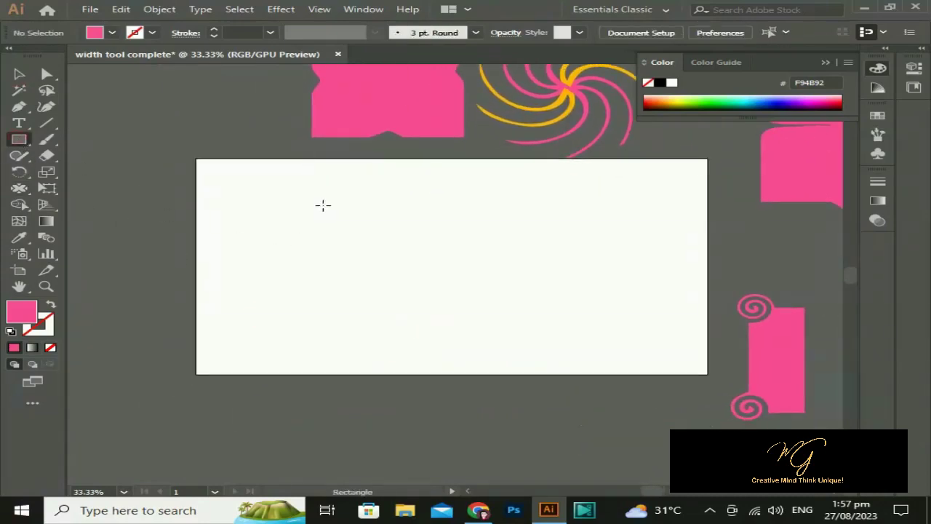
{"action": "left_click_drag", "start_coordinate": [323, 205], "coordinate": [399, 255]}
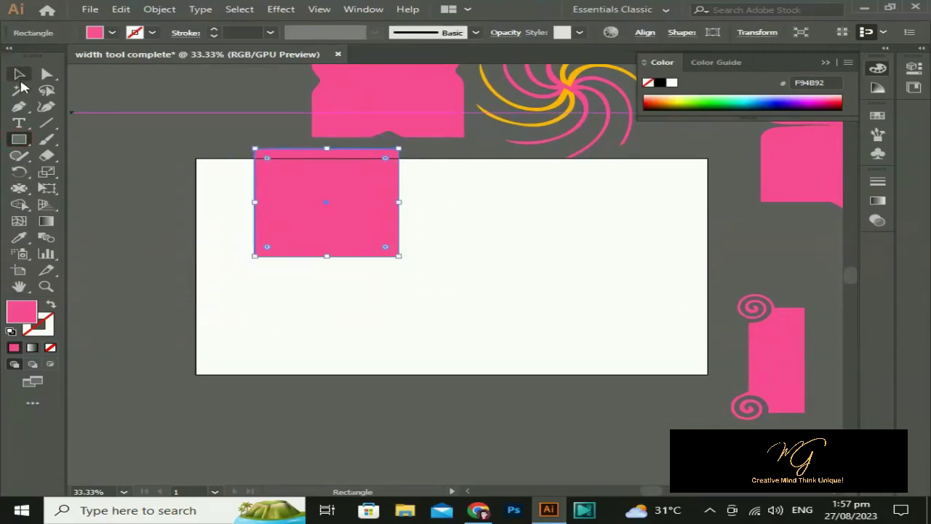
{"action": "left_click", "coordinate": [19, 73]}
{"action": "left_click_drag", "start_coordinate": [339, 183], "coordinate": [465, 253]}
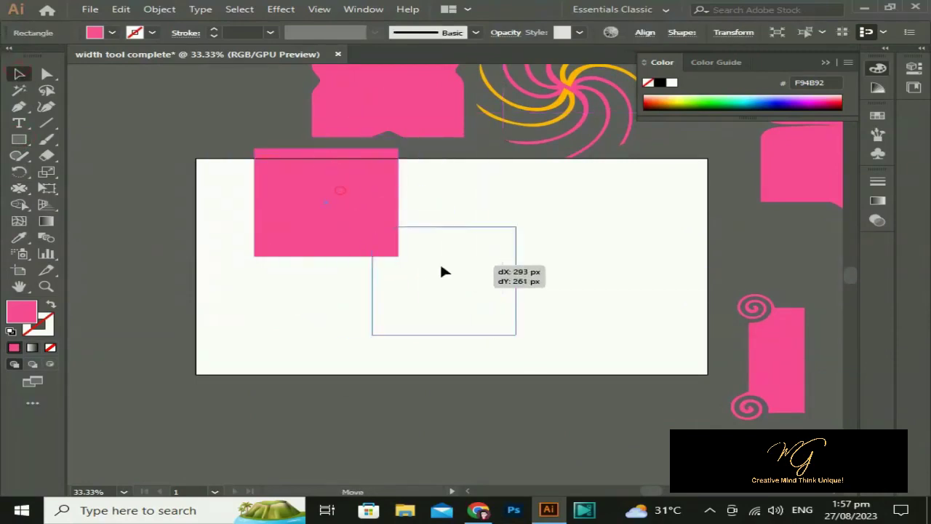
With the Bloat tool, bulge the top and right edges and notch the bottom and left
{"action": "double_click", "coordinate": [19, 189]}
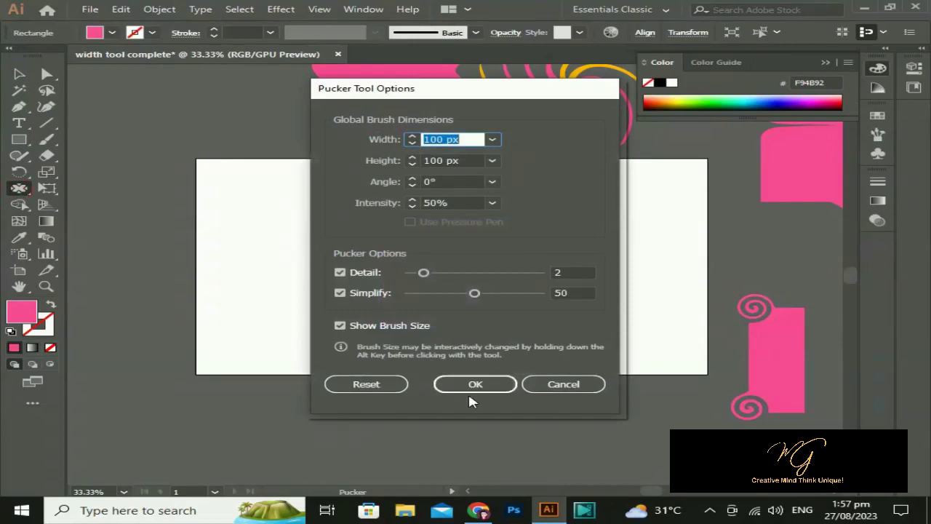
{"action": "left_click", "coordinate": [542, 385]}
{"action": "left_click", "coordinate": [17, 190]}
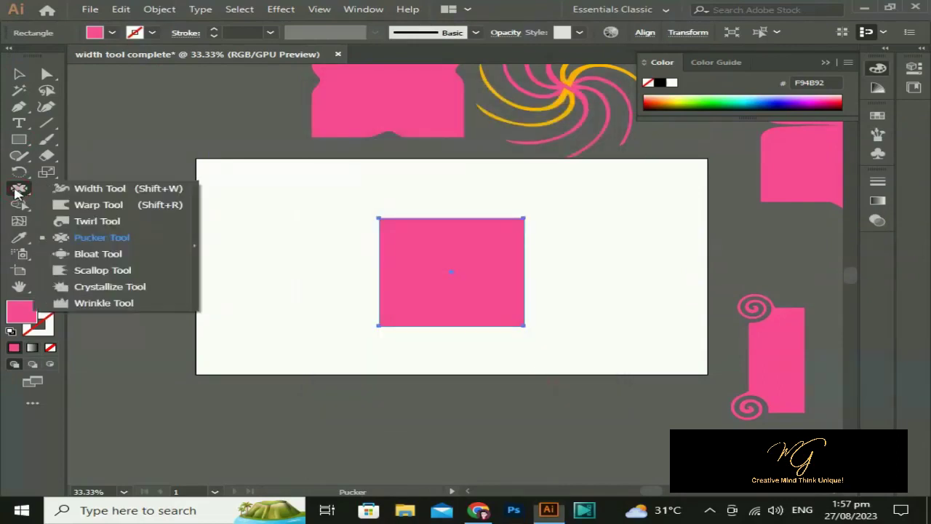
{"action": "left_click", "coordinate": [130, 253]}
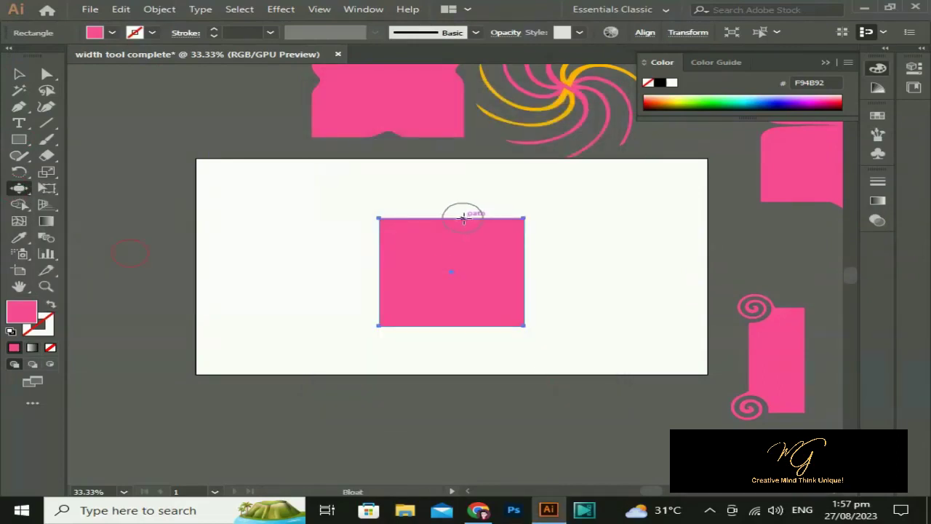
{"action": "left_click", "coordinate": [448, 213]}
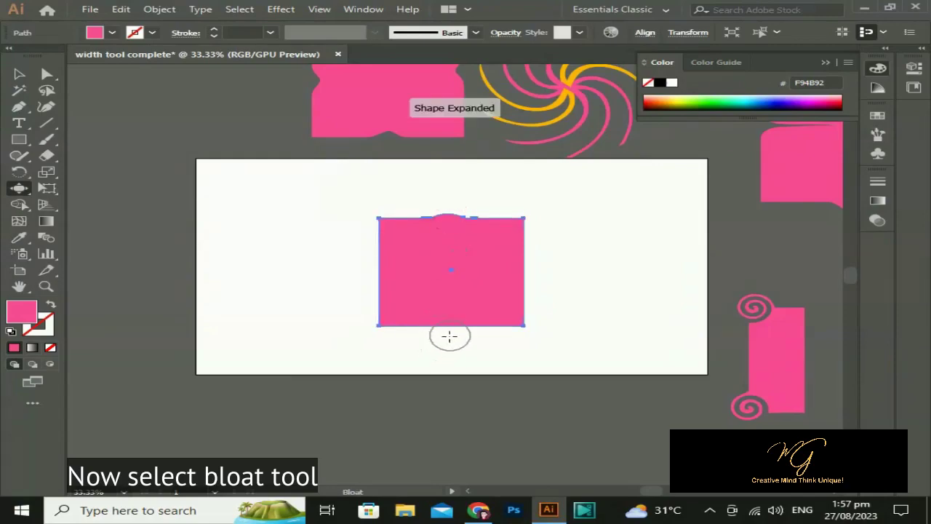
{"action": "left_click_drag", "start_coordinate": [449, 336], "coordinate": [446, 296]}
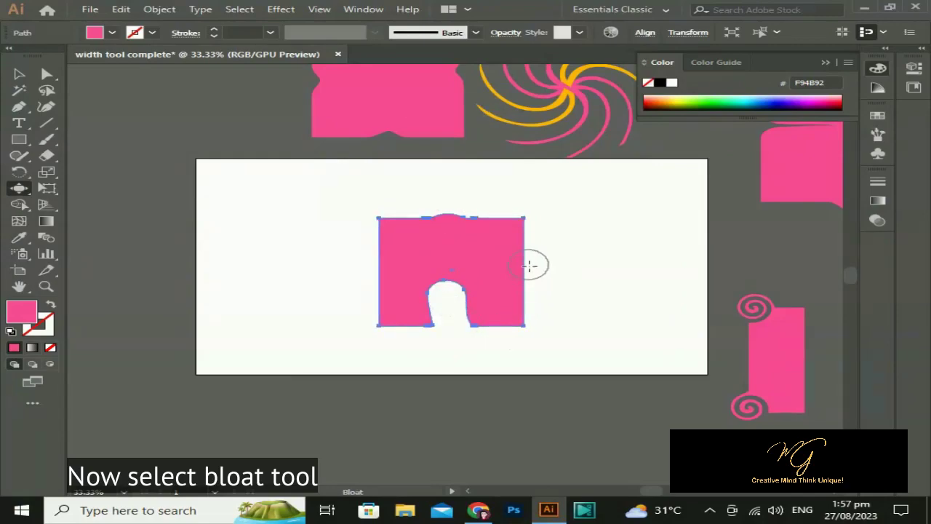
{"action": "left_click_drag", "start_coordinate": [529, 266], "coordinate": [508, 261]}
{"action": "left_click_drag", "start_coordinate": [446, 259], "coordinate": [360, 261]}
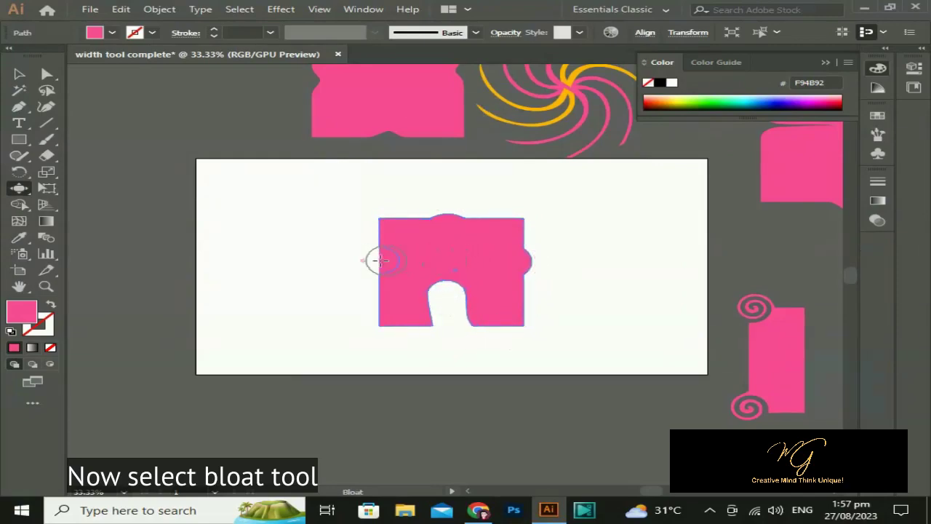
Move the puzzle-piece shape to the canvas top-left
{"action": "scroll", "coordinate": [604, 348], "scroll_direction": "up", "scroll_amount": 2}
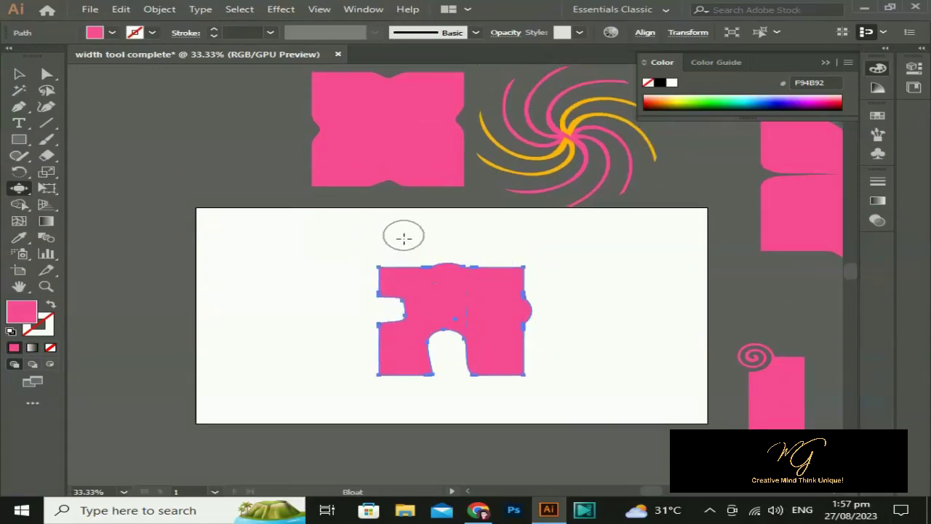
{"action": "left_click", "coordinate": [45, 74]}
{"action": "left_click", "coordinate": [19, 74]}
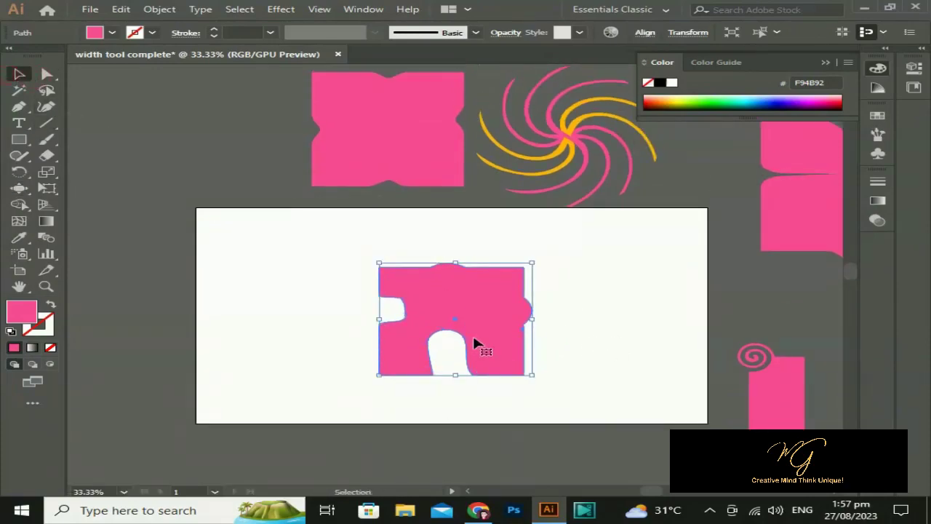
{"action": "left_click_drag", "start_coordinate": [474, 344], "coordinate": [166, 154]}
Draw a new 360 px pink square and move it toward the artboard centre
{"action": "left_click", "coordinate": [256, 266]}
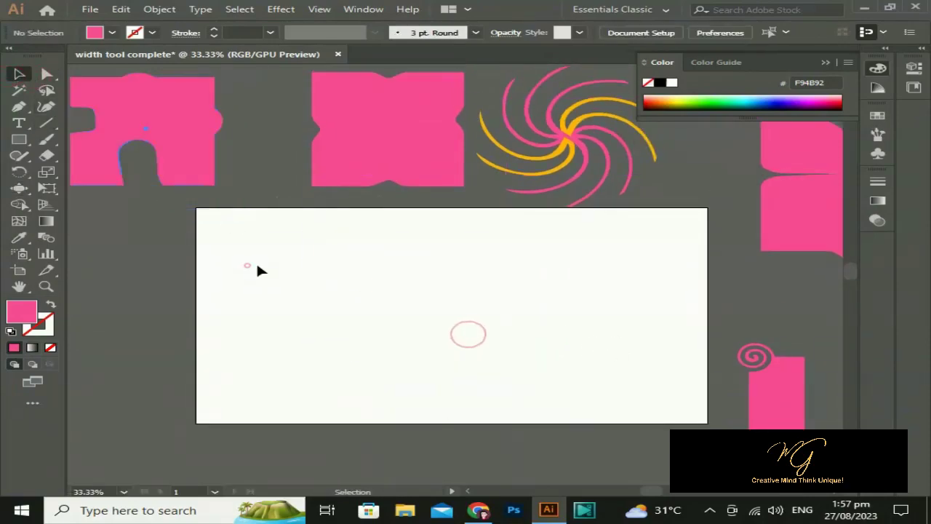
{"action": "left_click", "coordinate": [19, 139]}
{"action": "left_click_drag", "start_coordinate": [387, 285], "coordinate": [439, 337]}
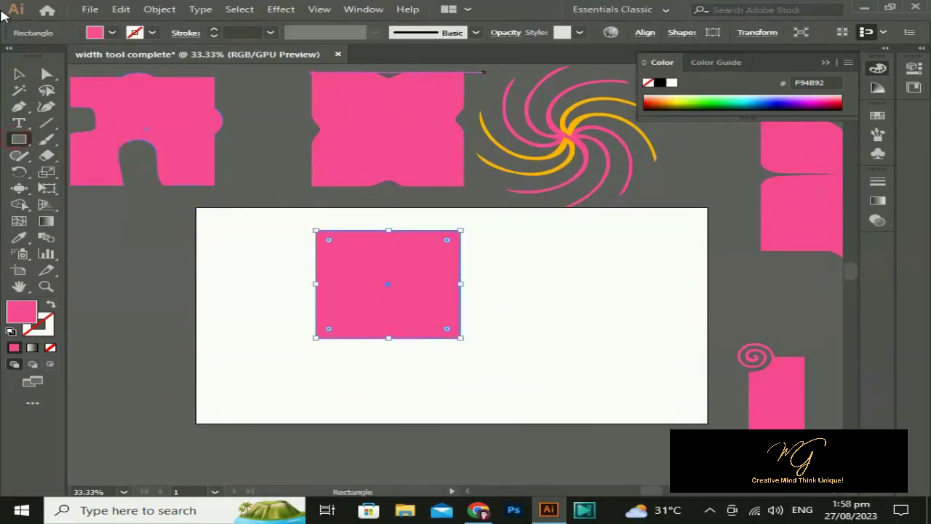
{"action": "left_click", "coordinate": [19, 73]}
{"action": "left_click_drag", "start_coordinate": [392, 271], "coordinate": [464, 309]}
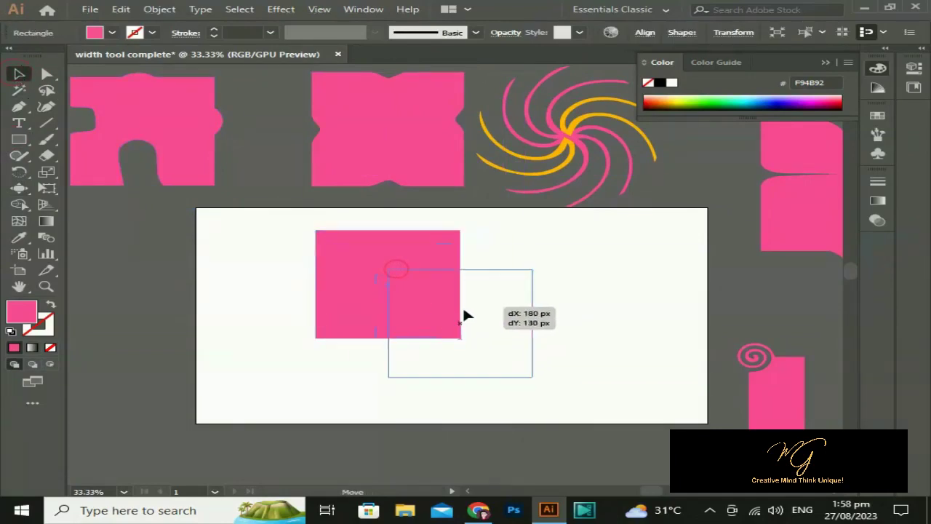
Scallop the square's top, bottom and left edges with the Scallop tool
{"action": "left_click", "coordinate": [19, 188]}
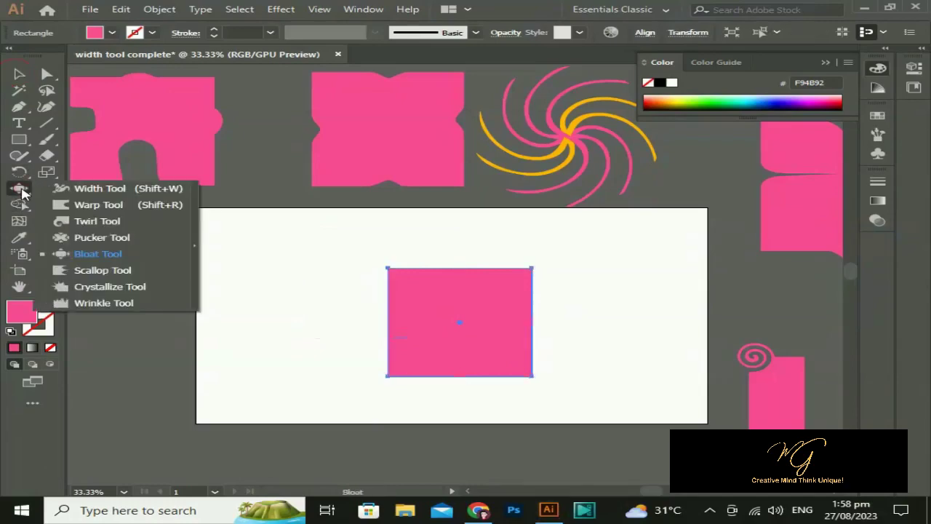
{"action": "left_click", "coordinate": [102, 270]}
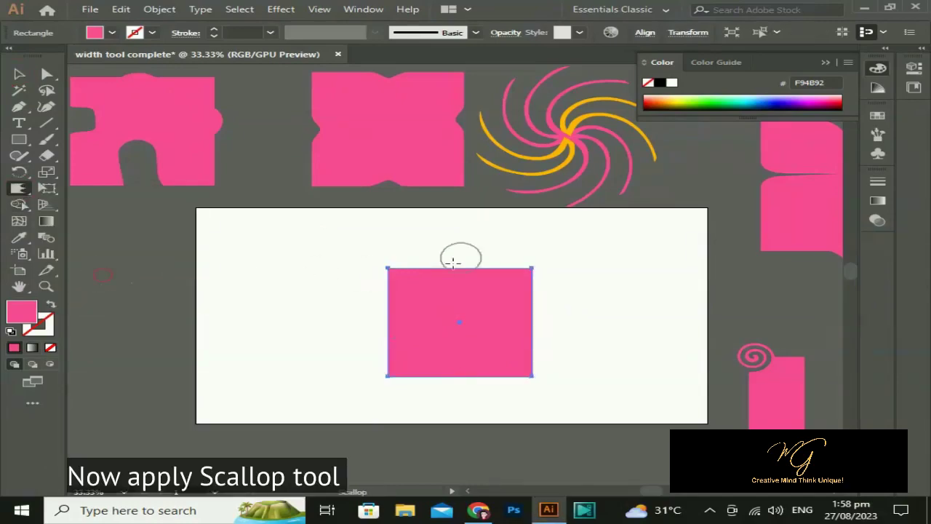
{"action": "mouse_move", "coordinate": [460, 265]}
{"action": "left_mouse_down"}
{"action": "mouse_move", "coordinate": [516, 311]}
{"action": "mouse_move", "coordinate": [542, 291]}
{"action": "left_mouse_up"}
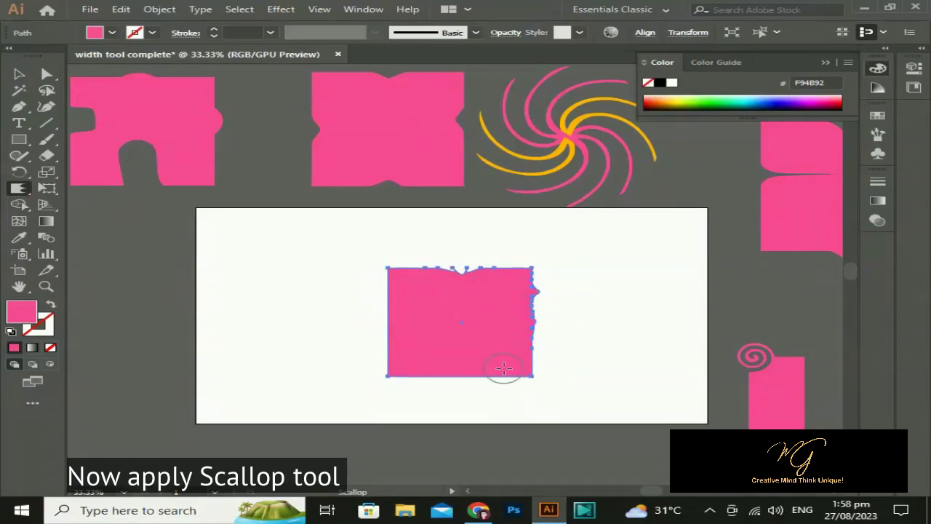
{"action": "left_click_drag", "start_coordinate": [504, 379], "coordinate": [411, 376]}
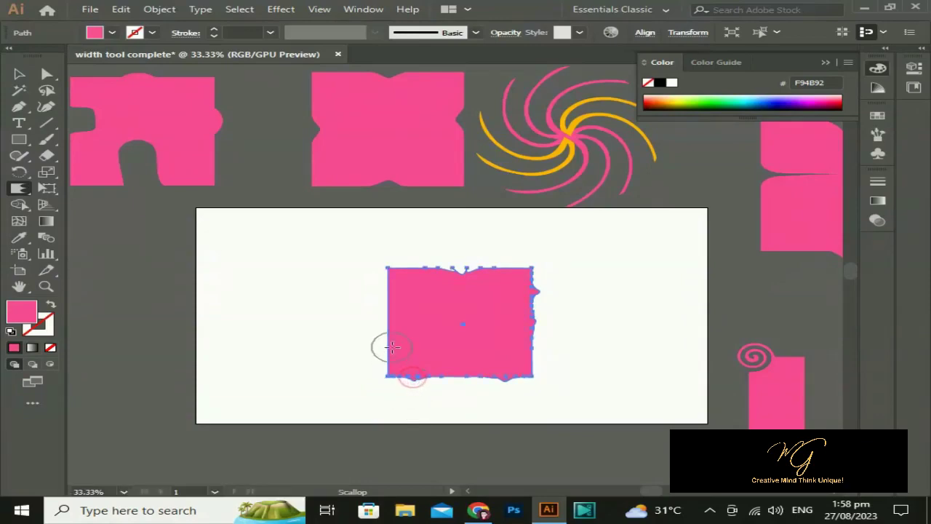
{"action": "left_click_drag", "start_coordinate": [386, 342], "coordinate": [385, 273]}
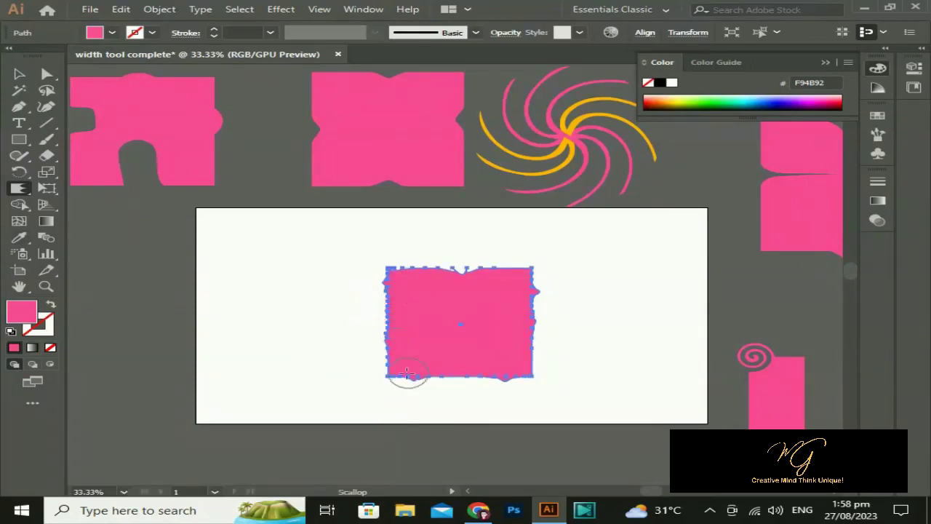
{"action": "mouse_move", "coordinate": [406, 356]}
{"action": "left_mouse_down"}
{"action": "mouse_move", "coordinate": [392, 357]}
{"action": "mouse_move", "coordinate": [456, 370]}
{"action": "left_mouse_up"}
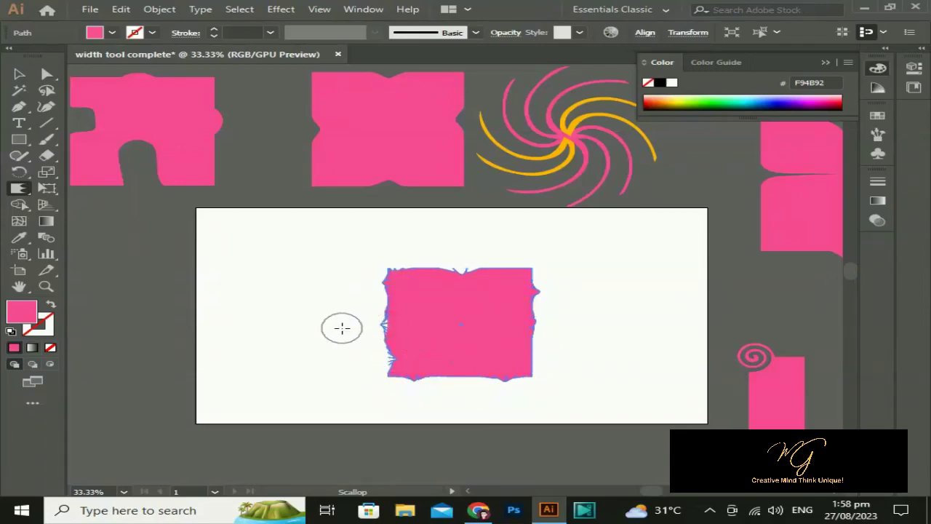
Add a left-edge spike and roughen the top and bottom with a narrow elliptical brush
{"action": "left_click_drag", "start_coordinate": [388, 286], "coordinate": [352, 294]}
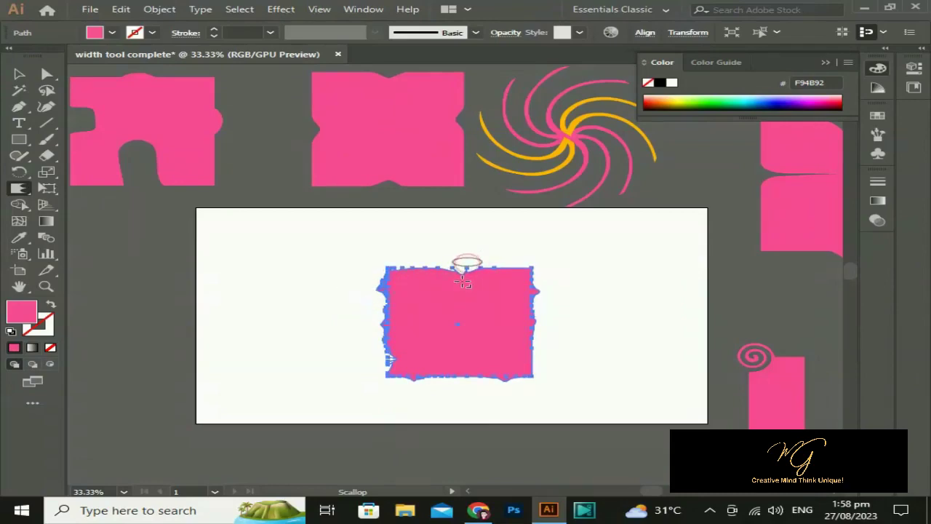
{"action": "left_click_drag", "start_coordinate": [461, 271], "coordinate": [428, 274]}
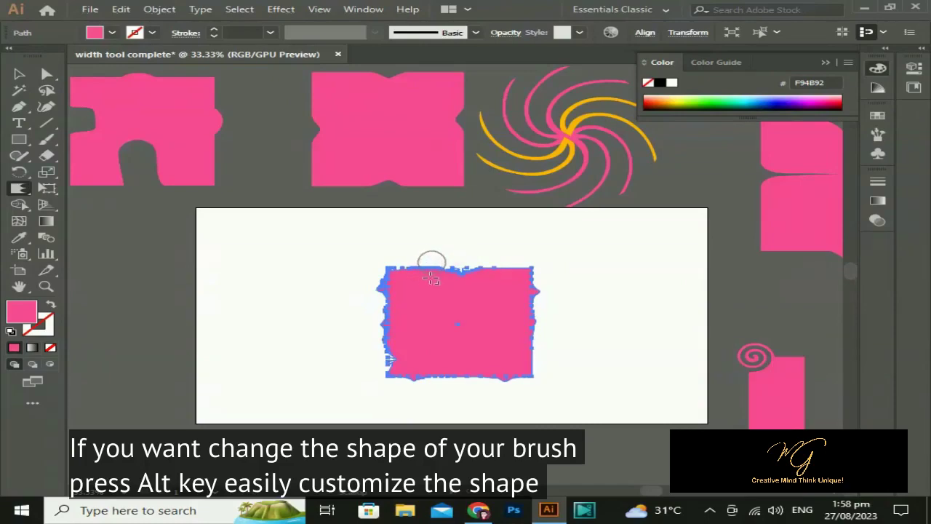
{"action": "mouse_move", "coordinate": [434, 297]}
{"action": "left_mouse_down"}
{"action": "mouse_move", "coordinate": [408, 295]}
{"action": "mouse_move", "coordinate": [465, 295]}
{"action": "left_mouse_up"}
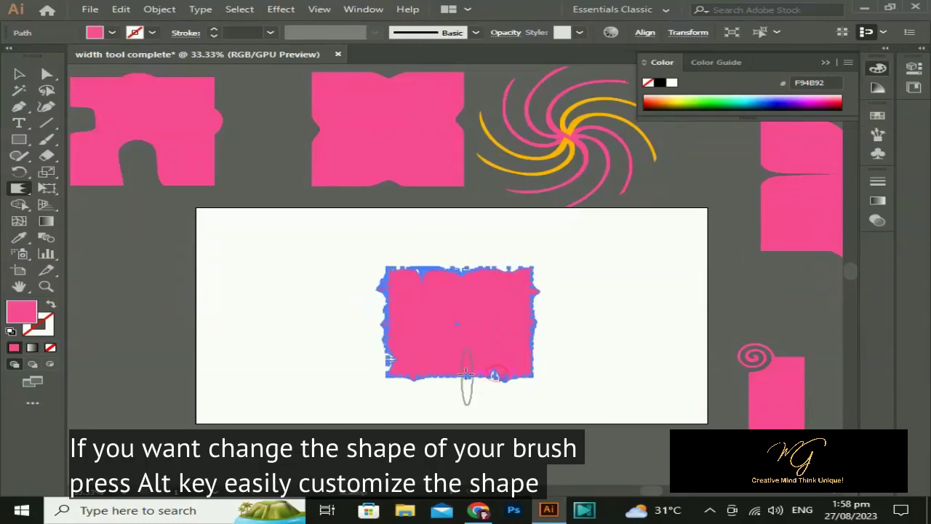
{"action": "left_click_drag", "start_coordinate": [493, 363], "coordinate": [418, 382]}
{"action": "left_click", "coordinate": [19, 74]}
Move the scalloped shape off the artboard to the left and draw a new pink square
{"action": "left_click", "coordinate": [308, 313]}
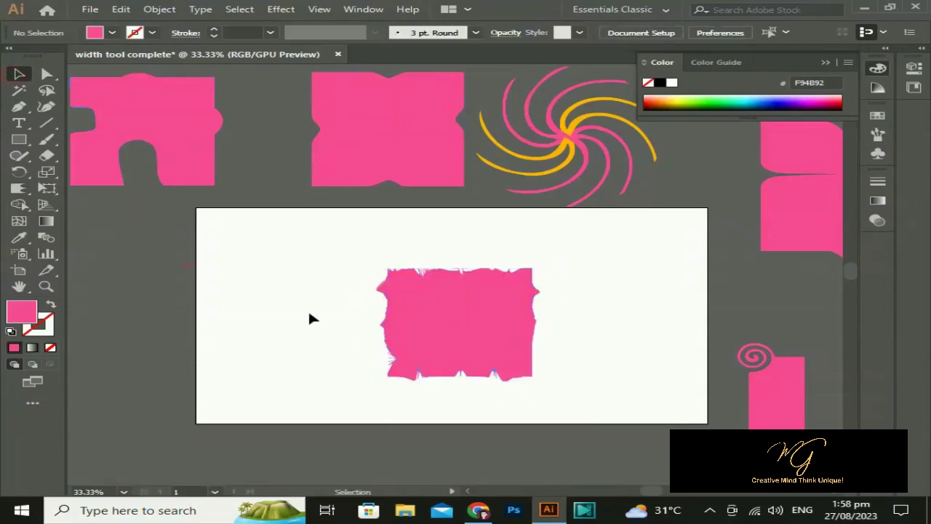
{"action": "left_click_drag", "start_coordinate": [468, 348], "coordinate": [138, 291]}
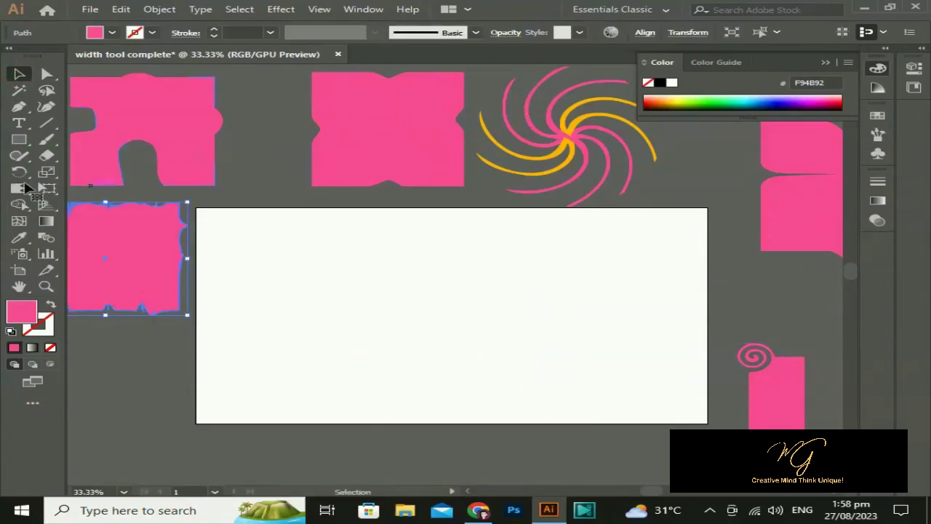
{"action": "left_click", "coordinate": [19, 138]}
{"action": "left_click_drag", "start_coordinate": [342, 247], "coordinate": [485, 346]}
{"action": "left_click", "coordinate": [19, 73]}
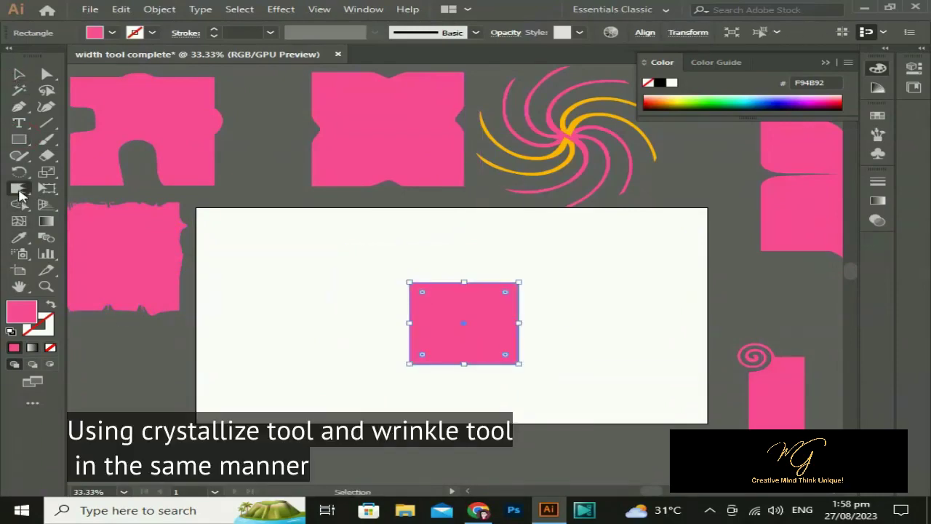
Crystallize the square's top, bottom, left and right edges into spikes
{"action": "left_click_drag", "start_coordinate": [20, 193], "coordinate": [102, 284]}
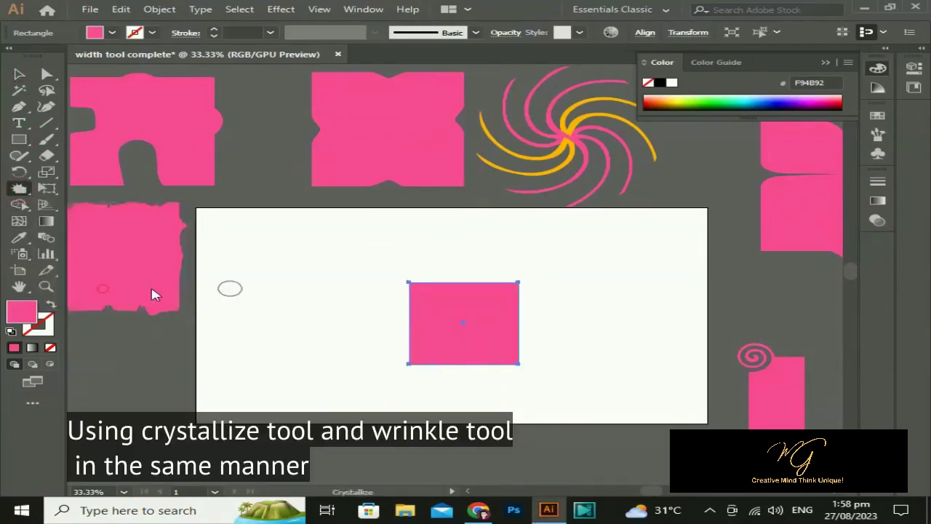
{"action": "mouse_move", "coordinate": [402, 282]}
{"action": "left_mouse_down"}
{"action": "mouse_move", "coordinate": [495, 281]}
{"action": "mouse_move", "coordinate": [481, 278]}
{"action": "left_mouse_up"}
{"action": "left_click", "coordinate": [477, 281]}
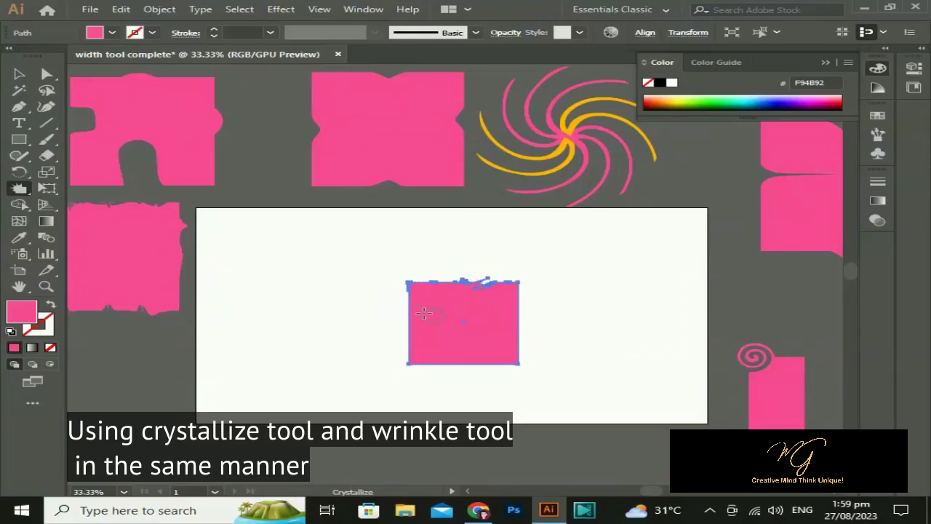
{"action": "mouse_move", "coordinate": [450, 354]}
{"action": "left_mouse_down"}
{"action": "mouse_move", "coordinate": [455, 368]}
{"action": "mouse_move", "coordinate": [445, 378]}
{"action": "left_mouse_up"}
{"action": "left_click", "coordinate": [444, 368]}
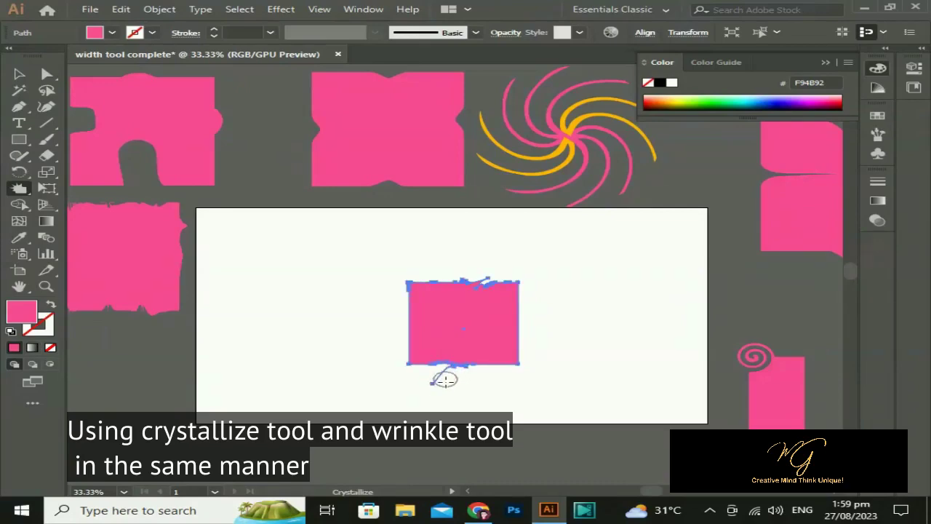
{"action": "left_click_drag", "start_coordinate": [405, 327], "coordinate": [405, 298]}
{"action": "mouse_move", "coordinate": [405, 357]}
{"action": "left_mouse_down"}
{"action": "mouse_move", "coordinate": [412, 343]}
{"action": "mouse_move", "coordinate": [390, 344]}
{"action": "left_mouse_up"}
{"action": "mouse_move", "coordinate": [524, 349]}
{"action": "left_mouse_down"}
{"action": "mouse_move", "coordinate": [512, 334]}
{"action": "mouse_move", "coordinate": [534, 285]}
{"action": "mouse_move", "coordinate": [519, 302]}
{"action": "mouse_move", "coordinate": [517, 347]}
{"action": "mouse_move", "coordinate": [488, 364]}
{"action": "left_mouse_up"}
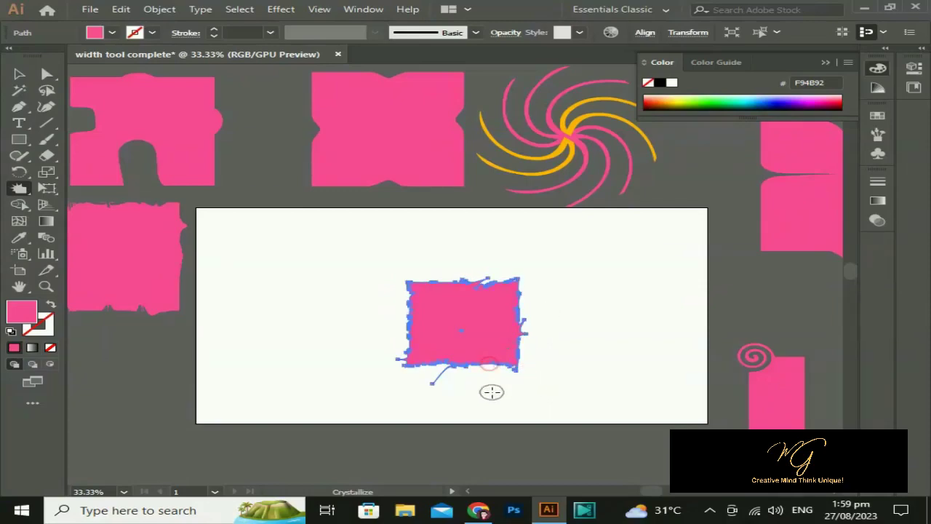
{"action": "left_click", "coordinate": [19, 75]}
Move the crystallized square off the artboard to the lower left
{"action": "left_click", "coordinate": [286, 294]}
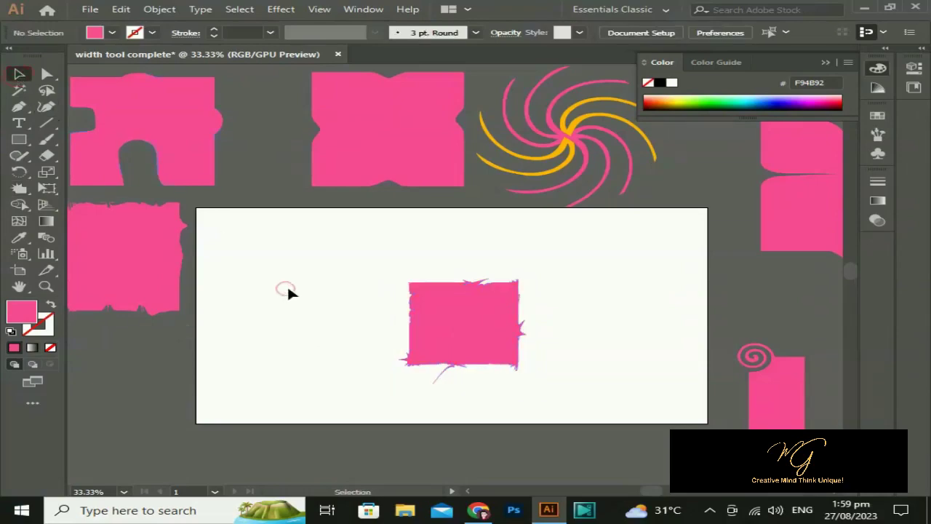
{"action": "scroll", "coordinate": [286, 294], "scroll_direction": "up", "scroll_amount": 1}
{"action": "scroll", "coordinate": [313, 284], "scroll_direction": "down", "scroll_amount": 3}
{"action": "scroll", "coordinate": [313, 284], "scroll_direction": "down", "scroll_amount": 3}
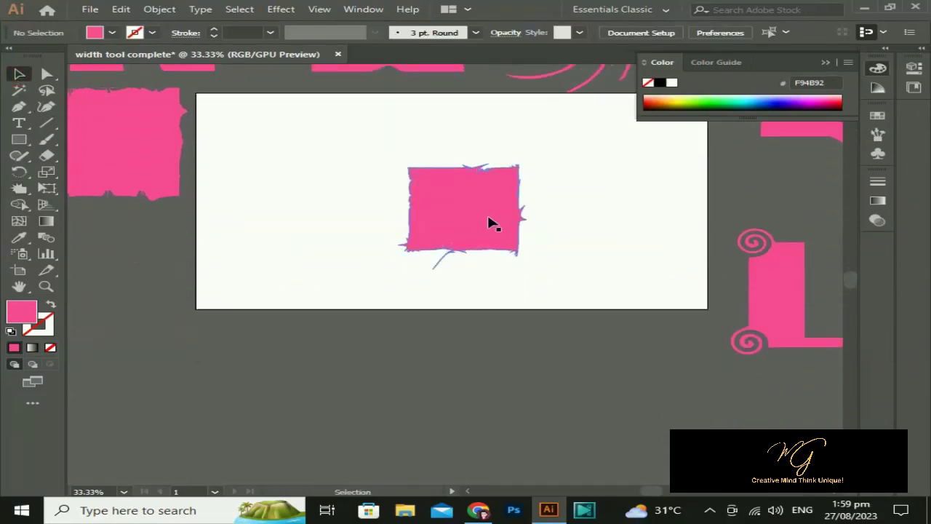
{"action": "left_click_drag", "start_coordinate": [488, 222], "coordinate": [161, 399]}
{"action": "scroll", "coordinate": [475, 325], "scroll_direction": "up", "scroll_amount": 2}
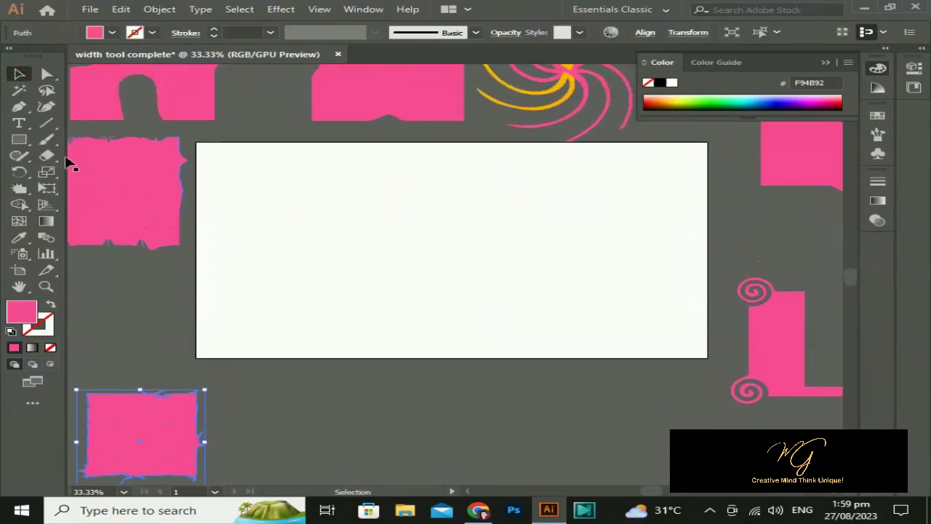
Draw a new pink square and place it at the artboard centre
{"action": "left_click", "coordinate": [19, 139]}
{"action": "left_click_drag", "start_coordinate": [383, 197], "coordinate": [463, 229]}
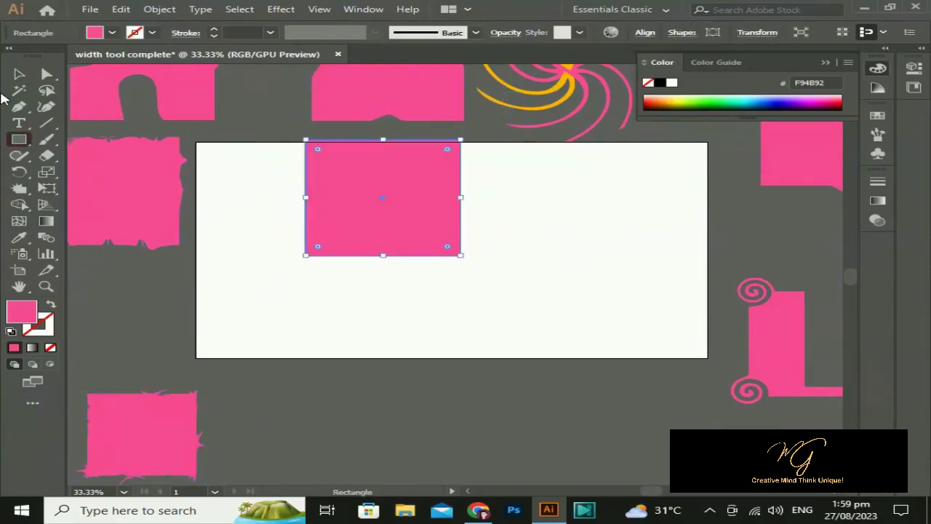
{"action": "key", "text": "v"}
{"action": "left_click_drag", "start_coordinate": [451, 232], "coordinate": [465, 267]}
{"action": "left_click_drag", "start_coordinate": [449, 267], "coordinate": [449, 267]}
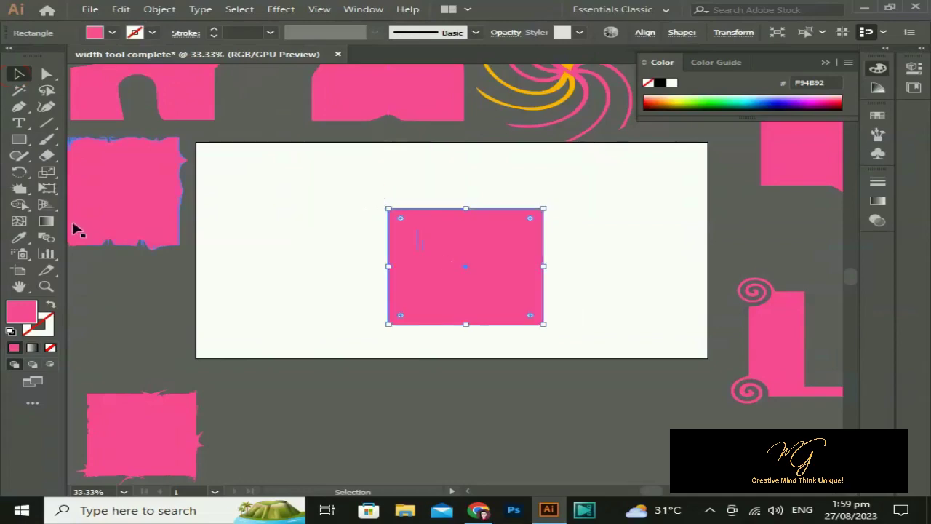
Wrinkle the square's left edge and bottom-left corner with the Wrinkle tool
{"action": "left_click", "coordinate": [14, 193]}
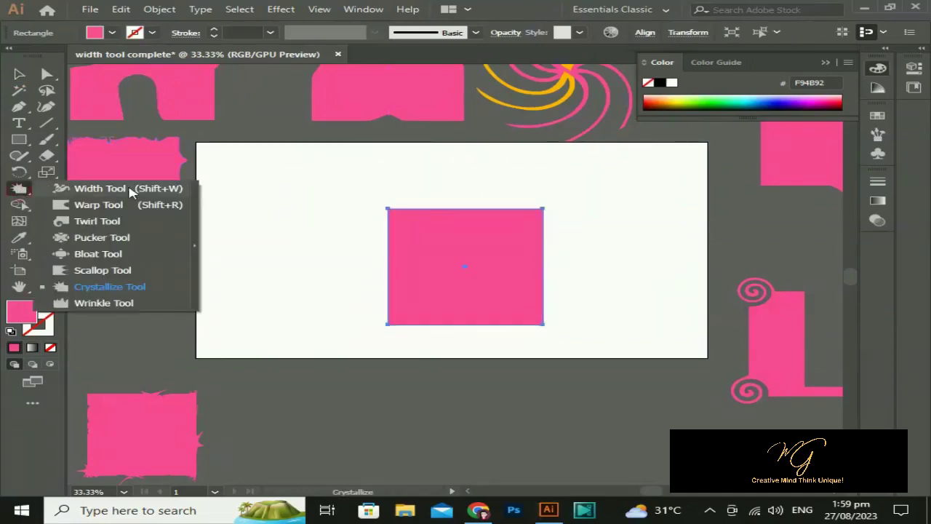
{"action": "left_click", "coordinate": [101, 305]}
{"action": "mouse_move", "coordinate": [364, 285]}
{"action": "left_mouse_down"}
{"action": "mouse_move", "coordinate": [395, 282]}
{"action": "mouse_move", "coordinate": [383, 264]}
{"action": "mouse_move", "coordinate": [391, 211]}
{"action": "left_mouse_up"}
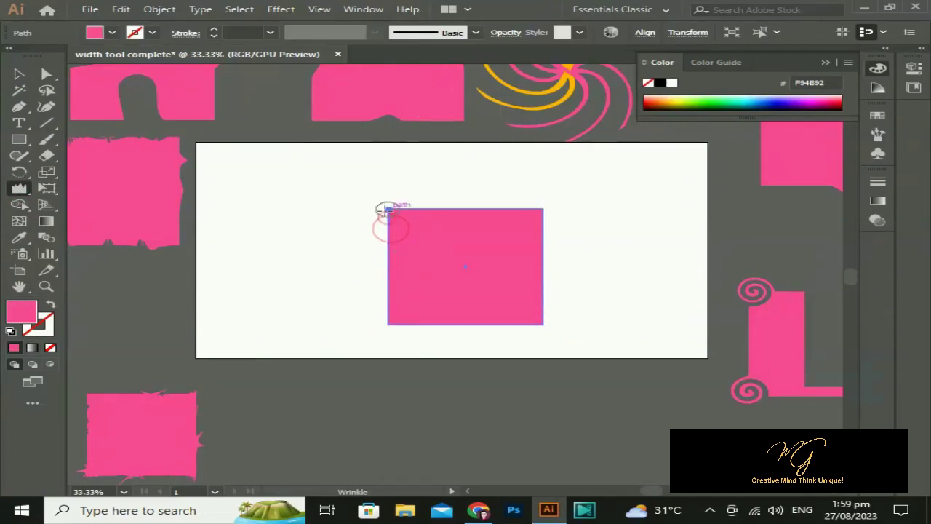
{"action": "left_click_drag", "start_coordinate": [389, 318], "coordinate": [386, 299]}
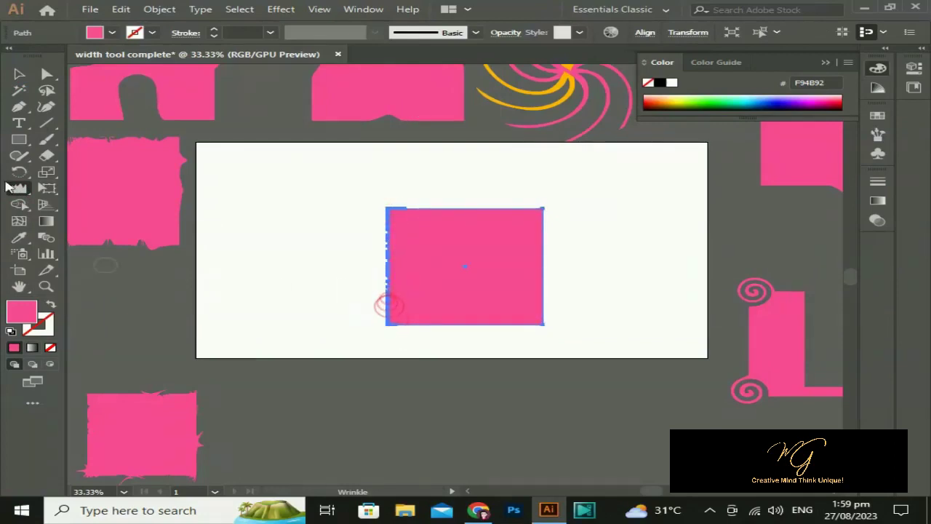
Set the Wrinkle brush width and height to 200 px
{"action": "double_click", "coordinate": [17, 188]}
{"action": "type", "text": "200"}
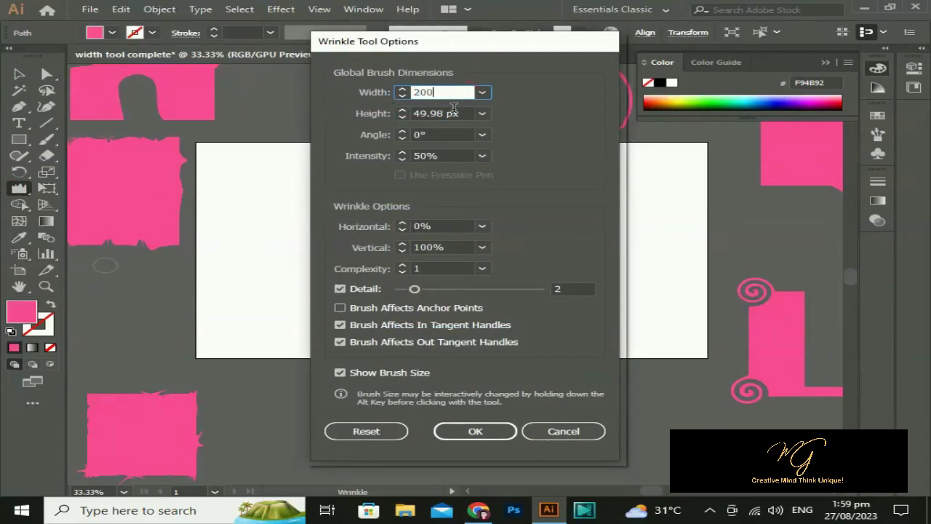
{"action": "left_click", "coordinate": [455, 112]}
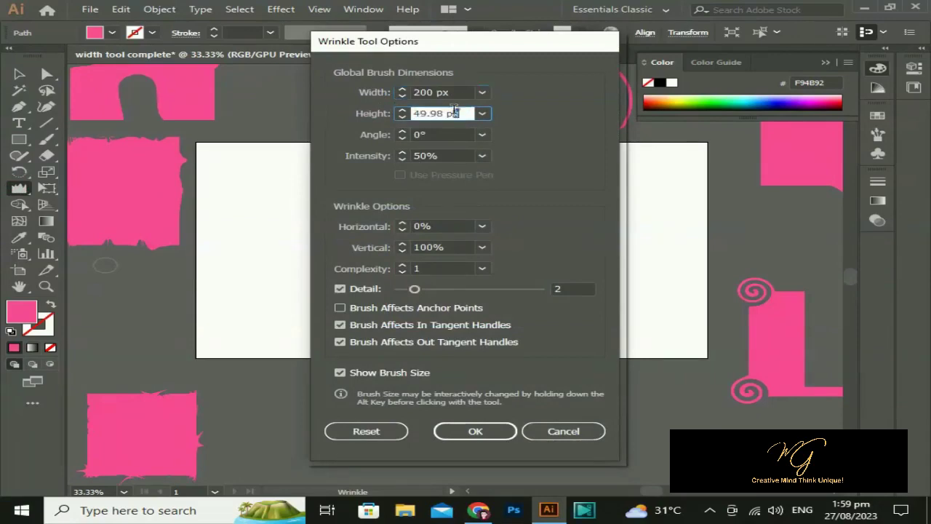
{"action": "type", "text": "200"}
{"action": "key", "text": "Return"}
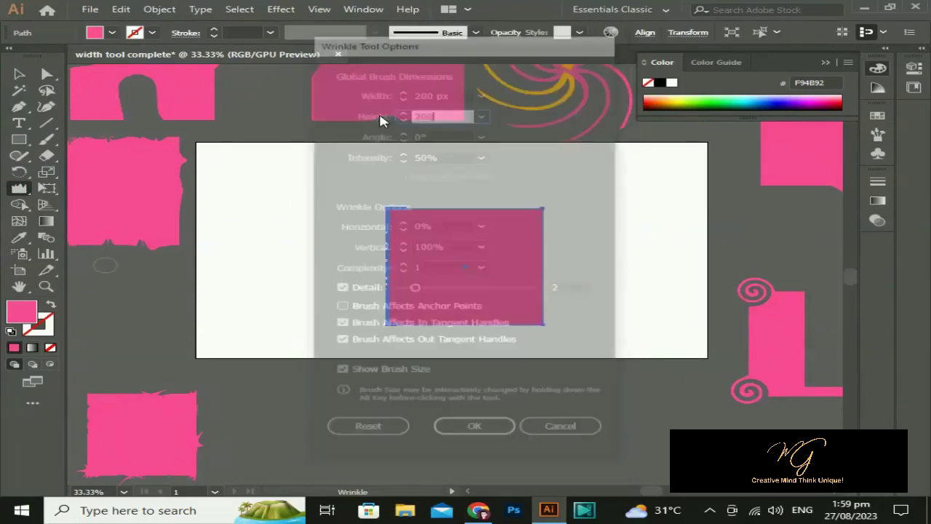
Wrinkle the top edge into torn spikes and the right, bottom and left edges into waves
{"action": "left_click_drag", "start_coordinate": [443, 209], "coordinate": [547, 207]}
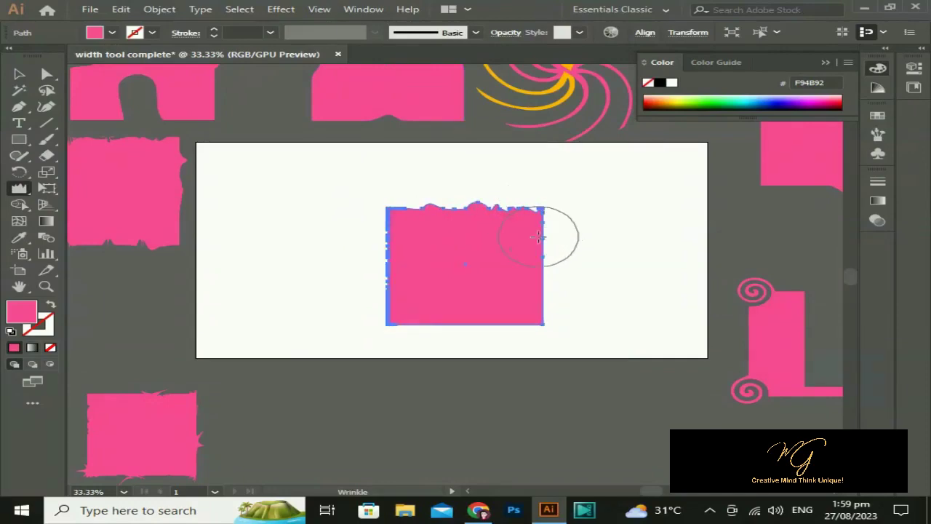
{"action": "mouse_move", "coordinate": [534, 282]}
{"action": "left_mouse_down"}
{"action": "mouse_move", "coordinate": [504, 226]}
{"action": "mouse_move", "coordinate": [519, 260]}
{"action": "left_mouse_up"}
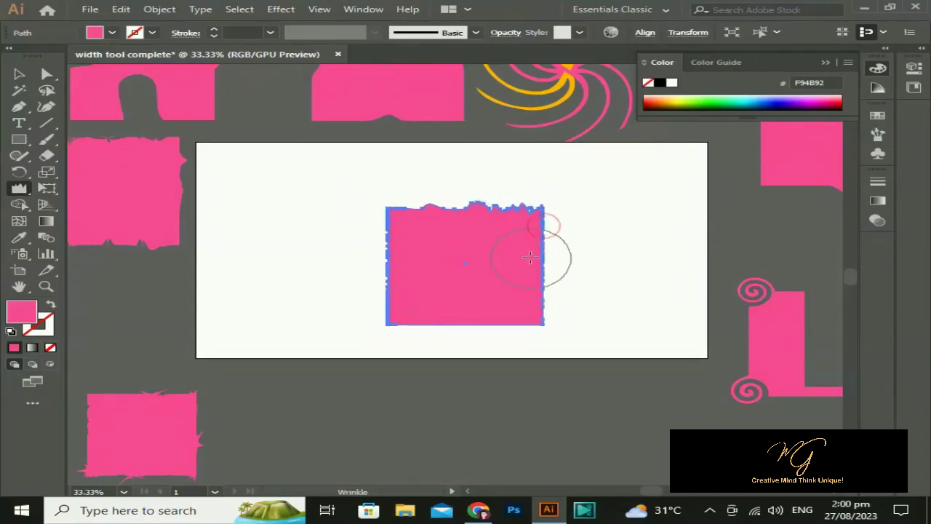
{"action": "mouse_move", "coordinate": [553, 298]}
{"action": "left_mouse_down"}
{"action": "mouse_move", "coordinate": [474, 332]}
{"action": "mouse_move", "coordinate": [421, 322]}
{"action": "left_mouse_up"}
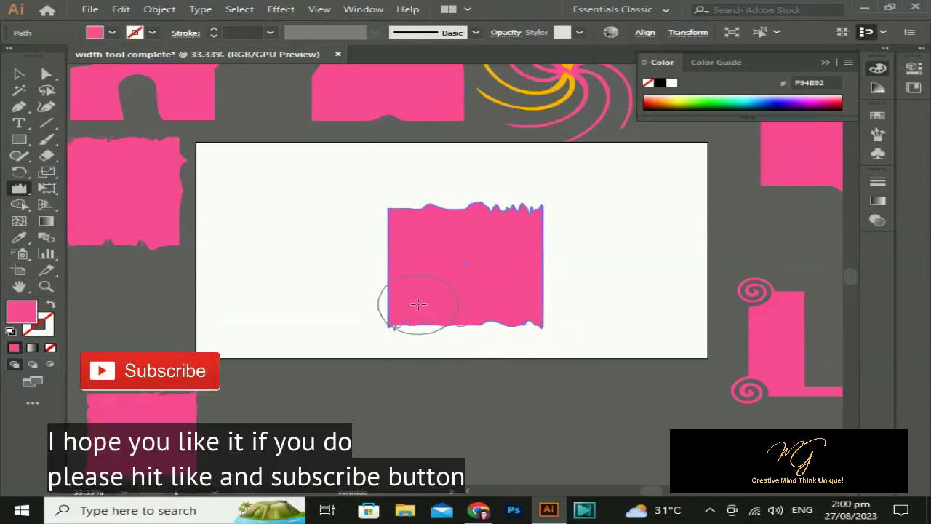
{"action": "left_click", "coordinate": [418, 290]}
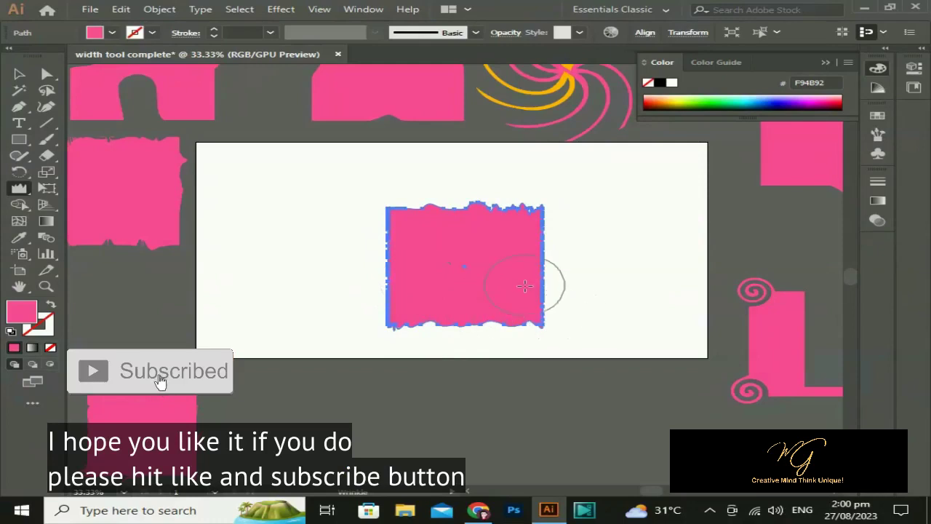
{"action": "left_click", "coordinate": [381, 264]}
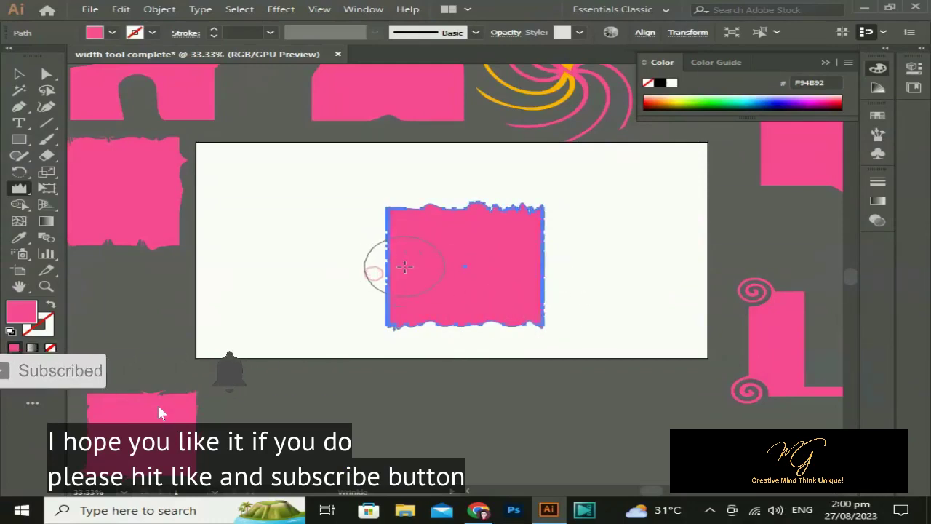
{"action": "left_click", "coordinate": [414, 198]}
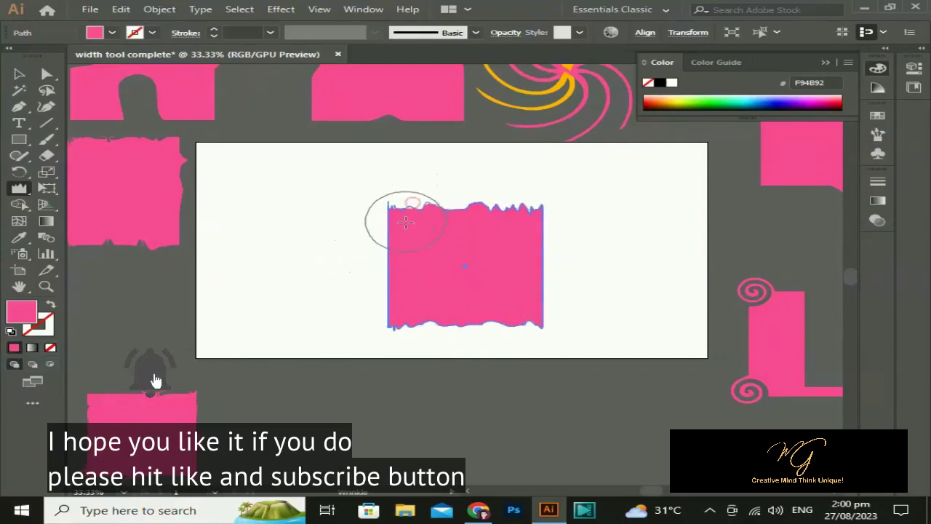
{"action": "mouse_move", "coordinate": [454, 217]}
{"action": "left_mouse_down"}
{"action": "mouse_move", "coordinate": [474, 205]}
{"action": "mouse_move", "coordinate": [429, 220]}
{"action": "left_mouse_up"}
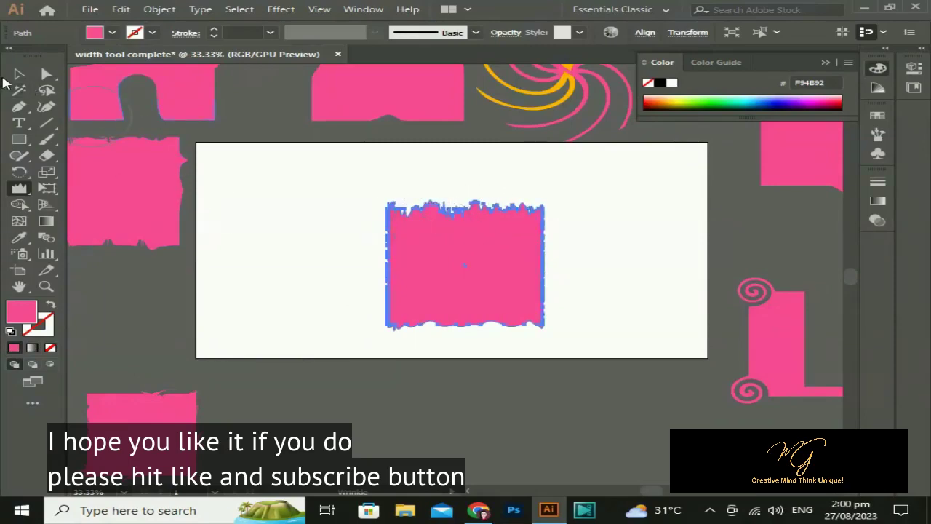
{"action": "left_click", "coordinate": [19, 74]}
{"action": "left_click", "coordinate": [278, 254]}
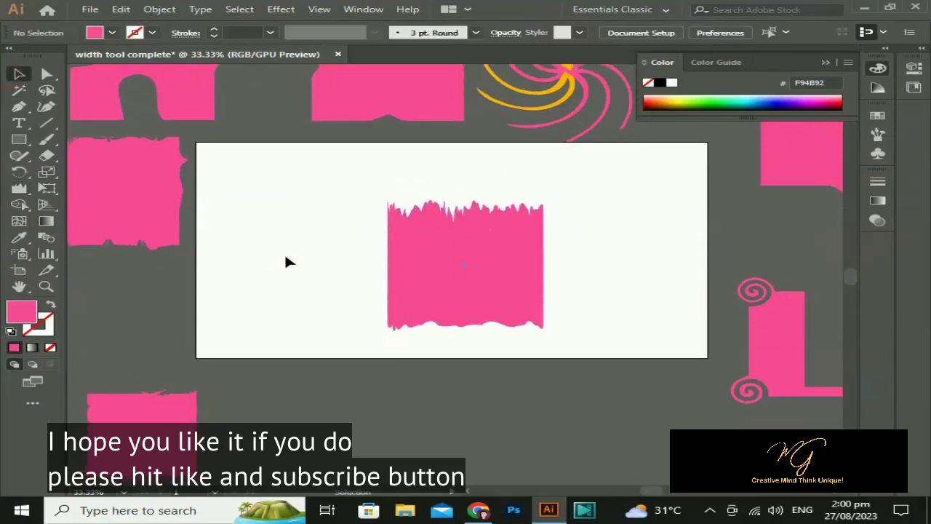
Zoom out, drag the wrinkled square below the artboard and deselect it
{"action": "scroll", "coordinate": [349, 269], "scroll_direction": "down", "scroll_amount": 1}
{"action": "scroll", "coordinate": [349, 270], "scroll_direction": "down", "scroll_amount": 1}
{"action": "mouse_move", "coordinate": [426, 266]}
{"action": "left_mouse_down"}
{"action": "mouse_move", "coordinate": [445, 371]}
{"action": "mouse_move", "coordinate": [415, 358]}
{"action": "left_mouse_up"}
{"action": "scroll", "coordinate": [711, 326], "scroll_direction": "right", "scroll_amount": 2}
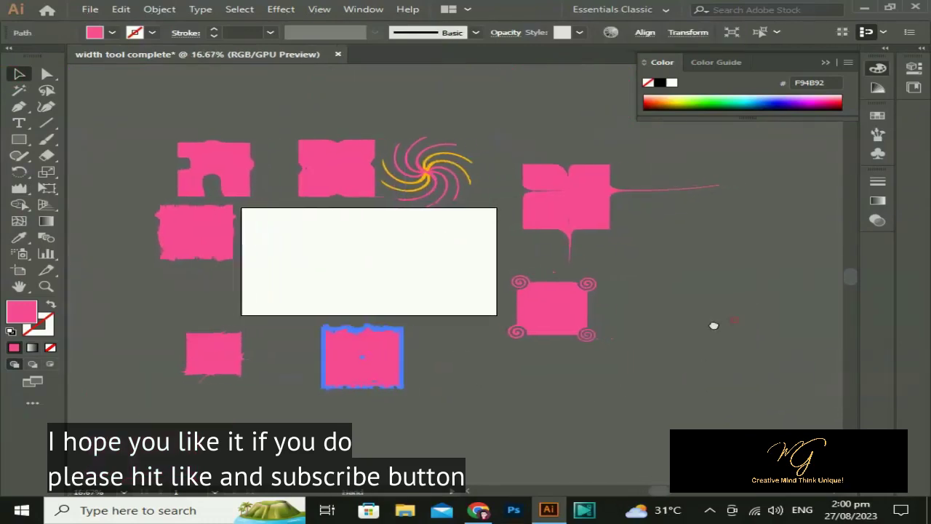
{"action": "scroll", "coordinate": [699, 323], "scroll_direction": "right", "scroll_amount": 1}
{"action": "left_click", "coordinate": [698, 323]}
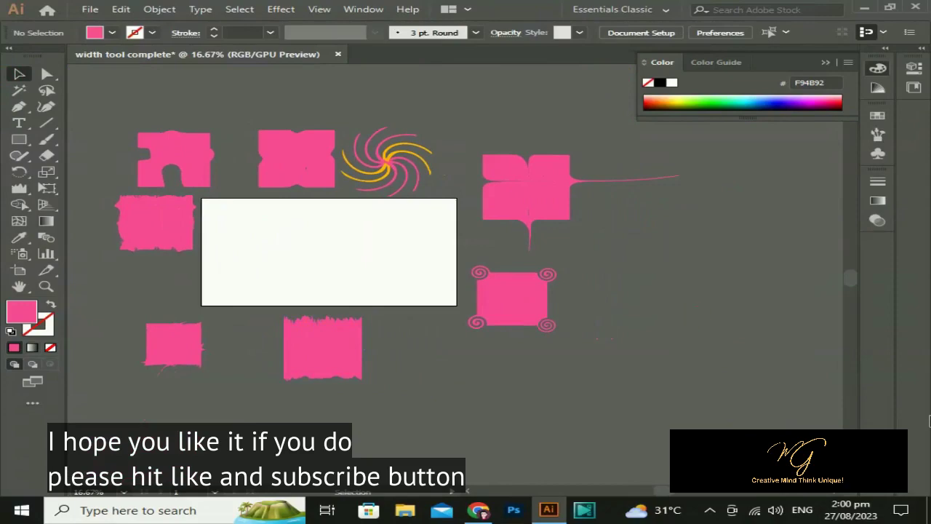